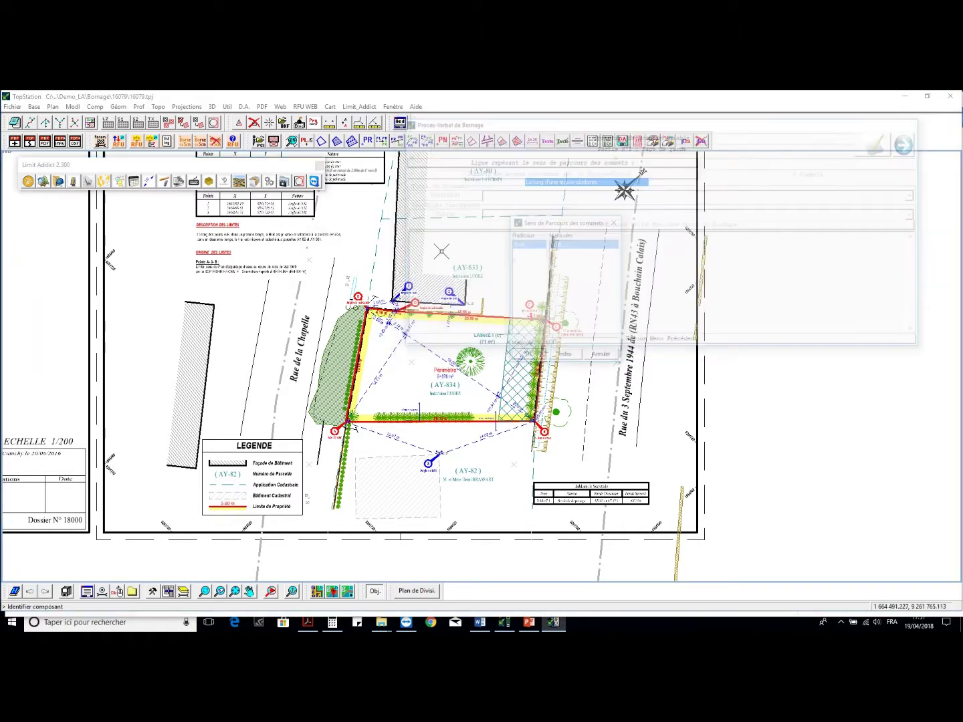
# - Set the boundary line to BOR.1 and pick vertices PL.1 to PL.5
pyautogui.click(519, 351)
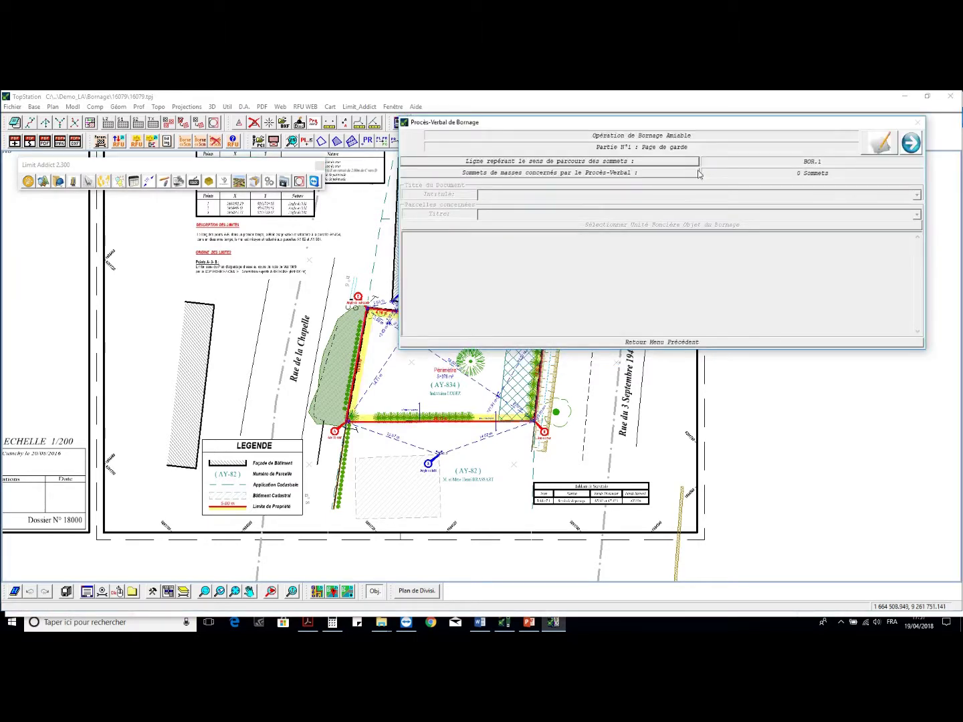
pyautogui.click(674, 171)
pyautogui.click(542, 252)
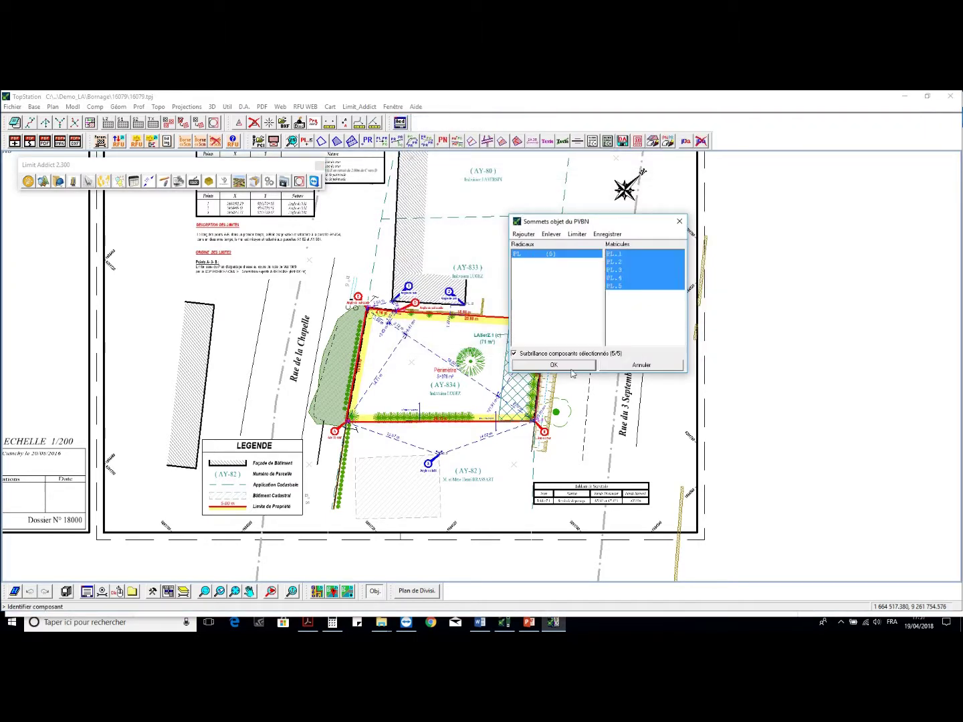
pyautogui.click(554, 364)
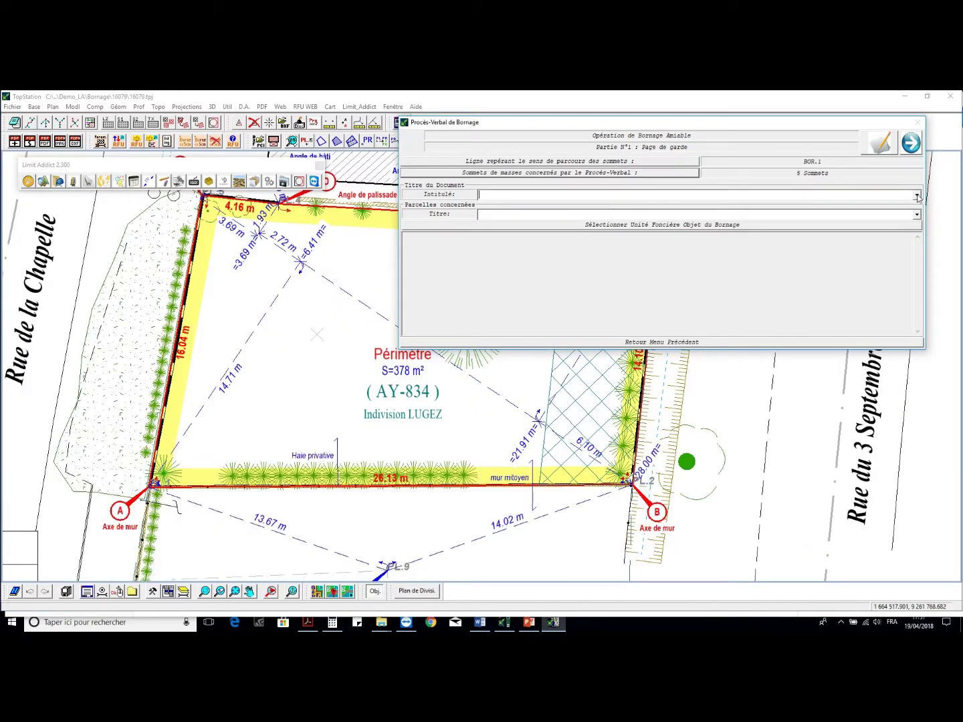
# - Use the standard boundary-report title concerning the property located at
pyautogui.click(915, 196)
pyautogui.click(915, 204)
pyautogui.click(916, 214)
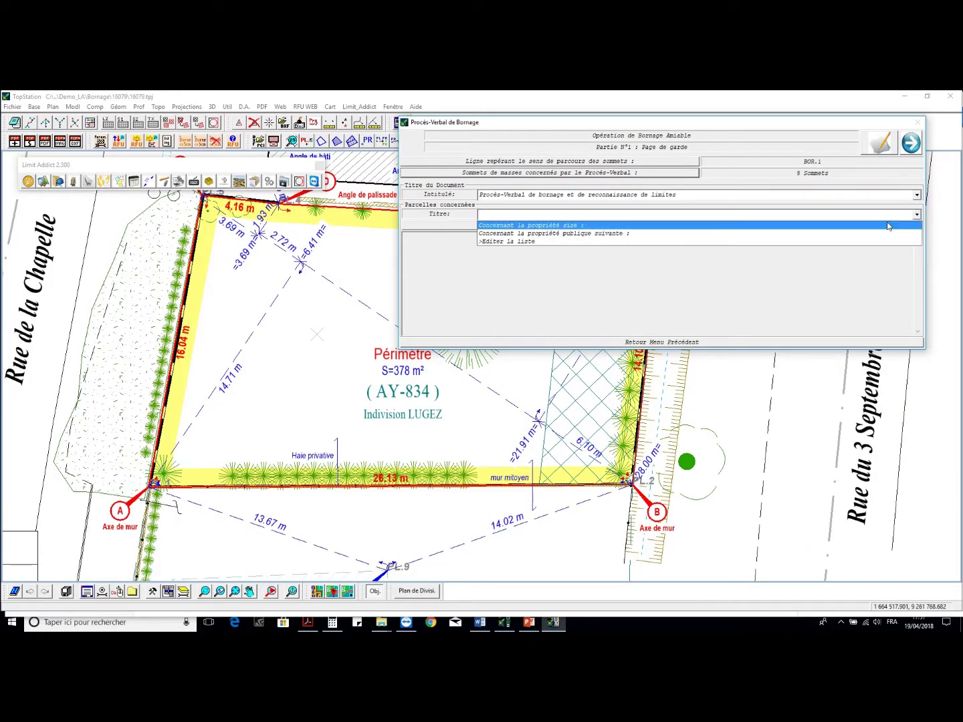
pyautogui.click(888, 227)
# - Declare a bounding of private parcel AY-834, then advance to Part 2
pyautogui.click(816, 228)
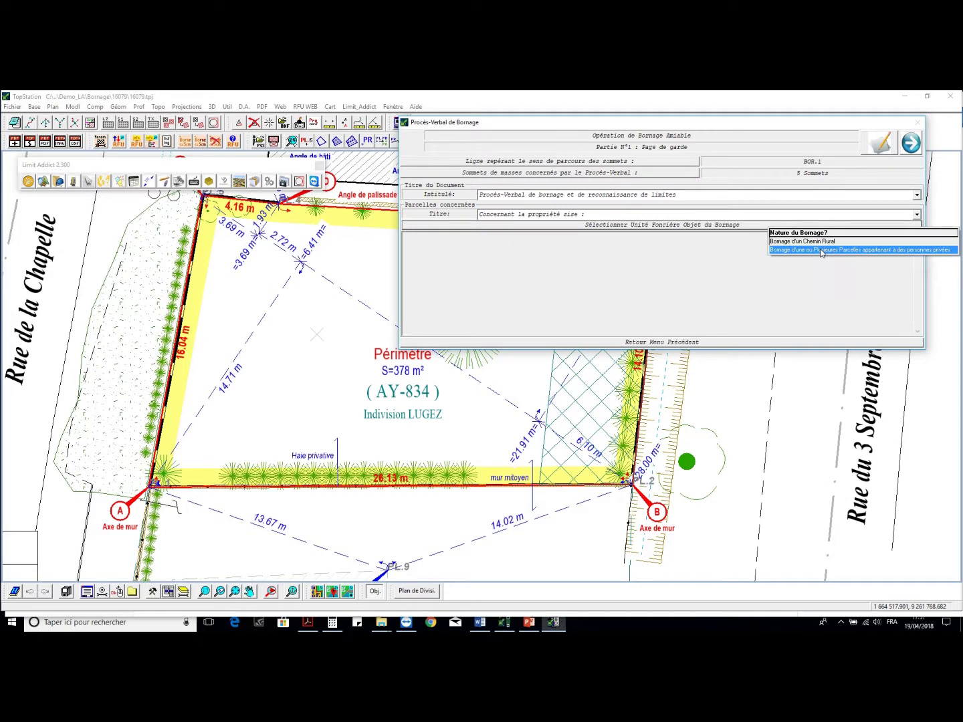
pyautogui.click(821, 250)
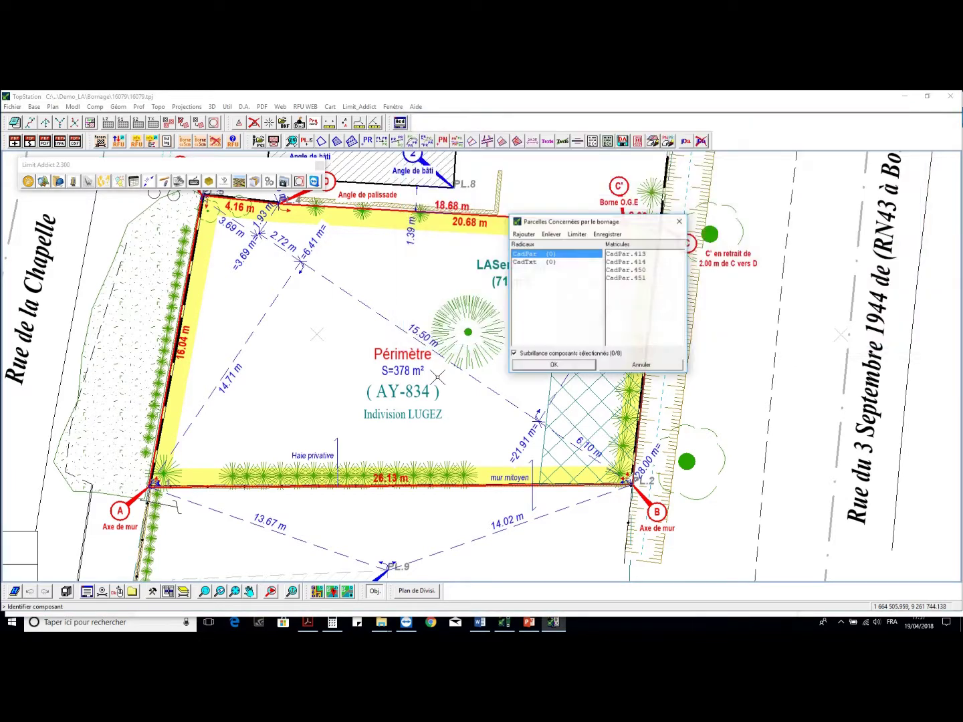
pyautogui.click(543, 366)
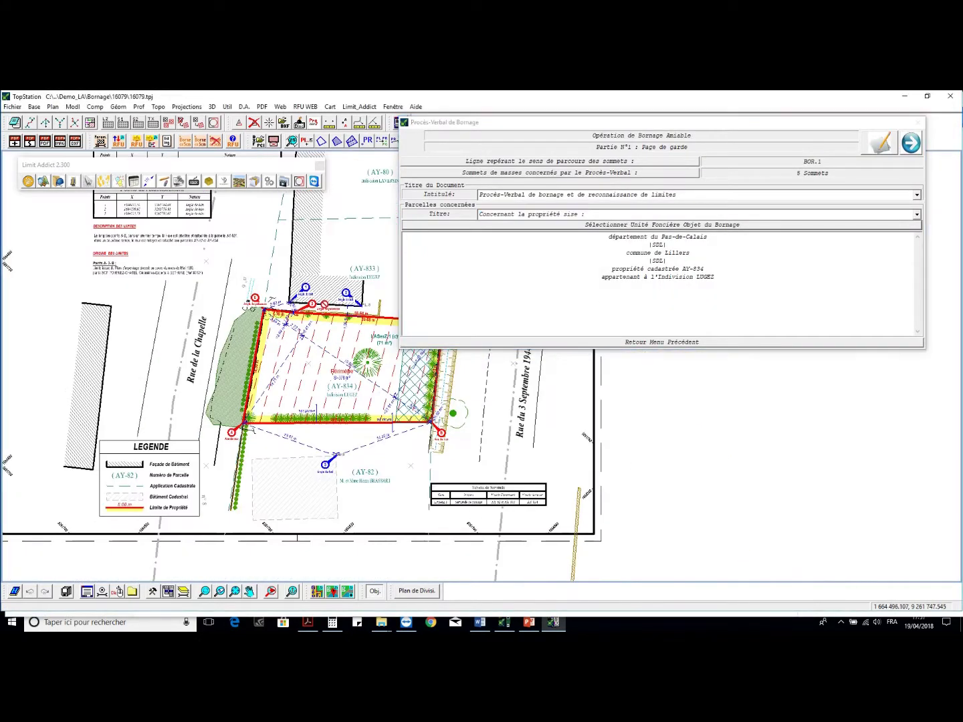
pyautogui.click(908, 144)
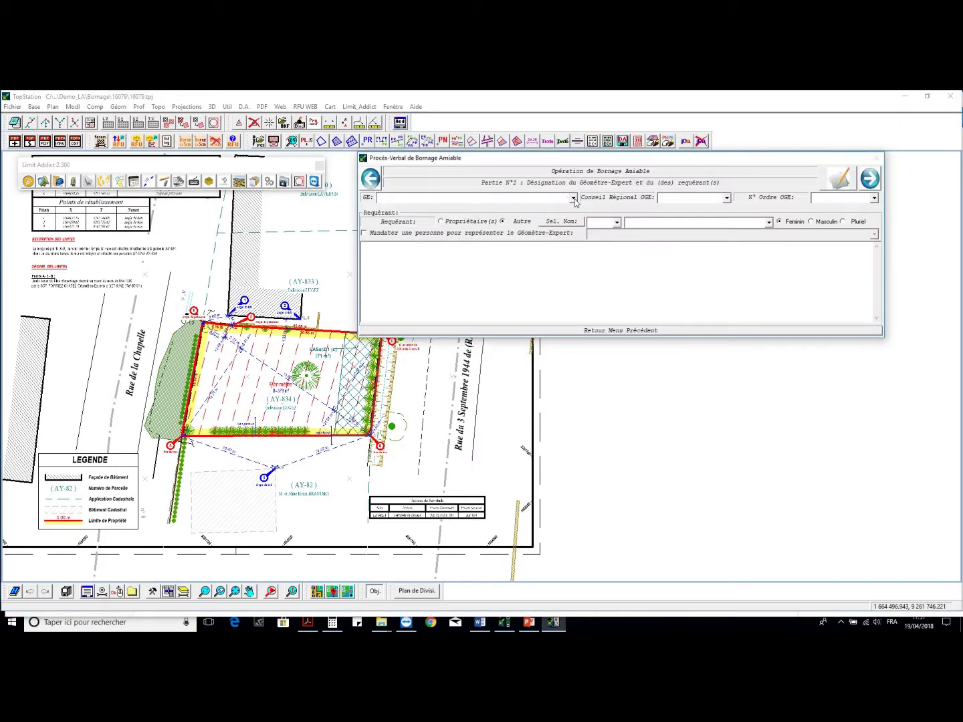
# - Choose the first surveyor-expert, the Amiens regional council and the registration number
pyautogui.click(573, 198)
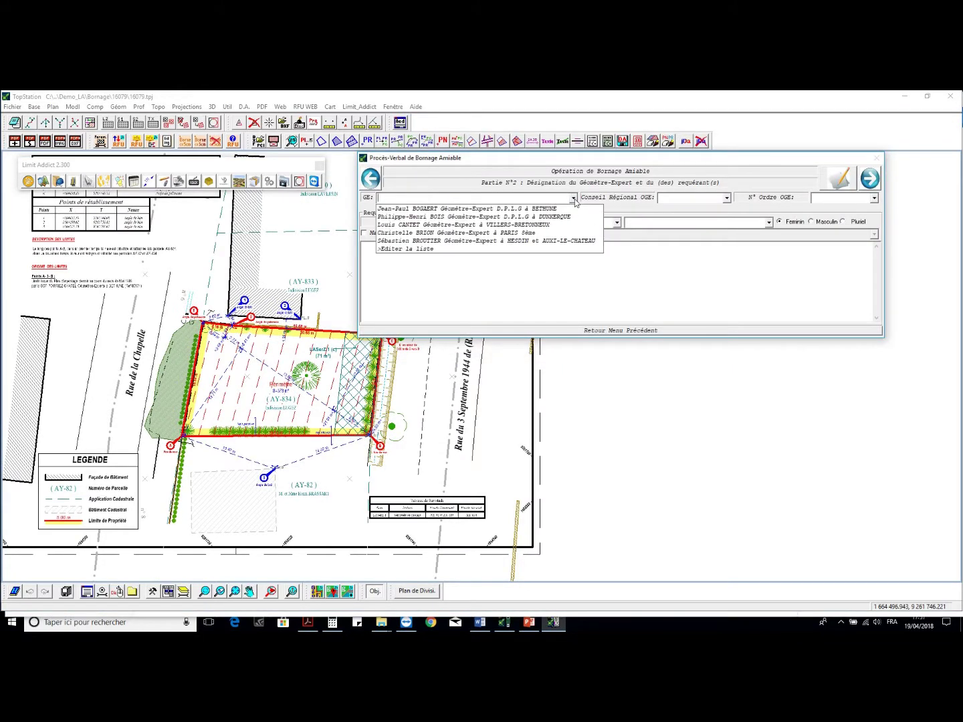
pyautogui.click(428, 208)
pyautogui.click(726, 197)
pyautogui.click(675, 207)
pyautogui.click(866, 199)
pyautogui.click(874, 198)
pyautogui.click(867, 208)
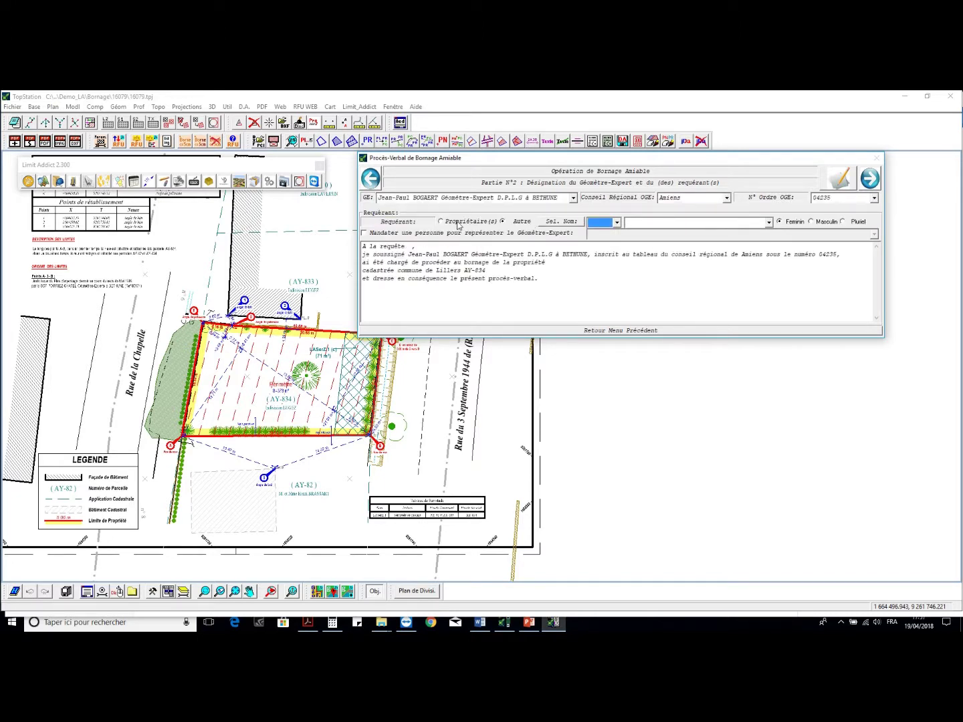
# - Make the owners the requesters, mandate a representative, and continue to Part 3
pyautogui.click(440, 222)
pyautogui.click(429, 234)
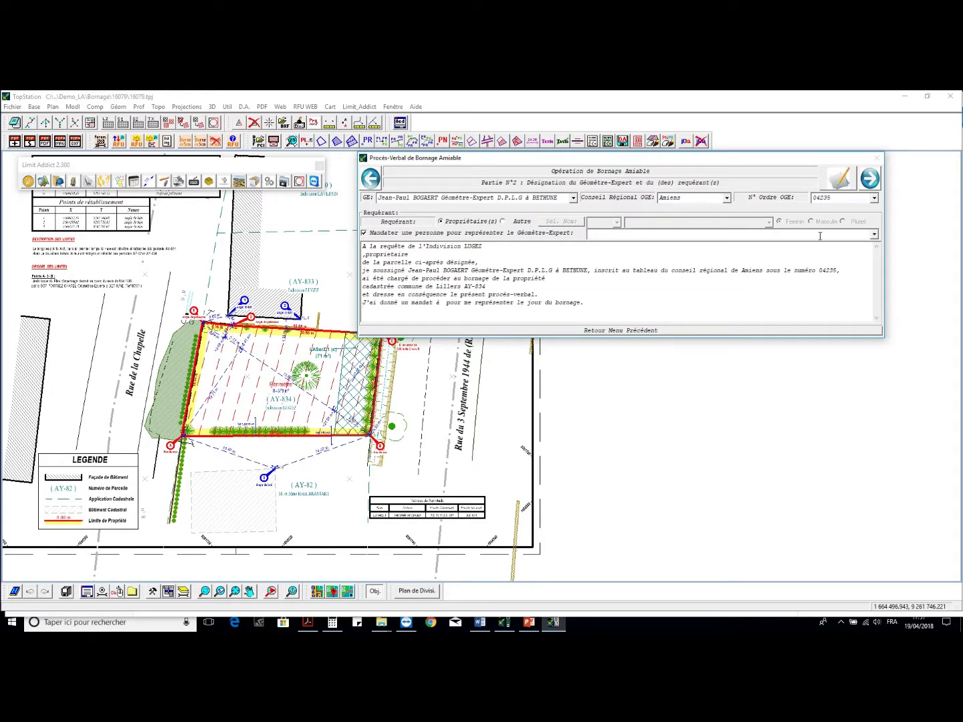
pyautogui.click(874, 234)
pyautogui.click(803, 245)
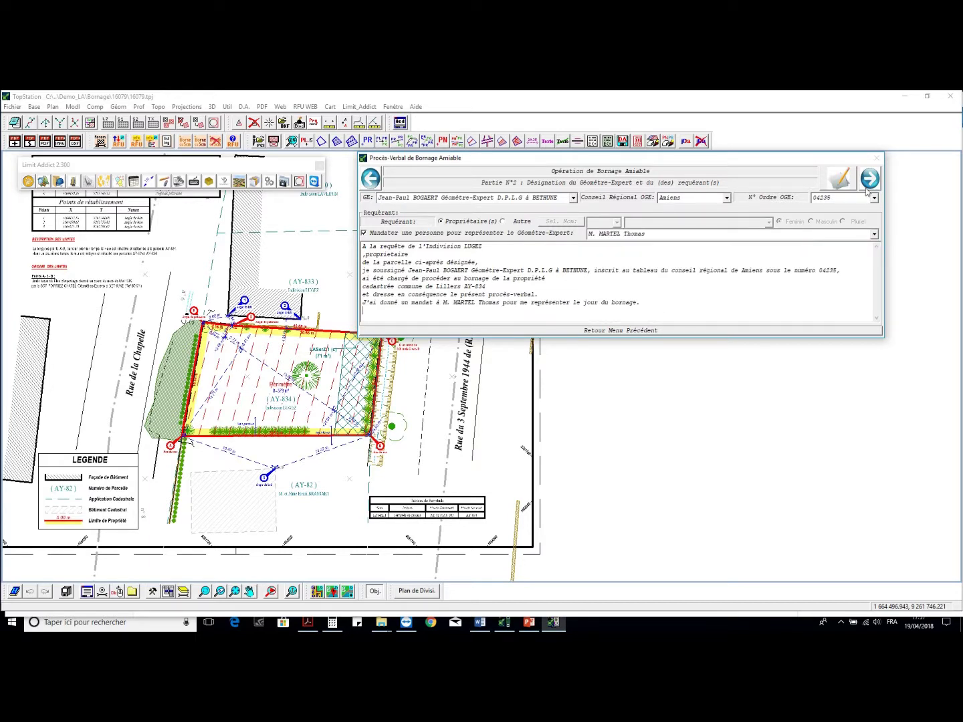
pyautogui.click(869, 179)
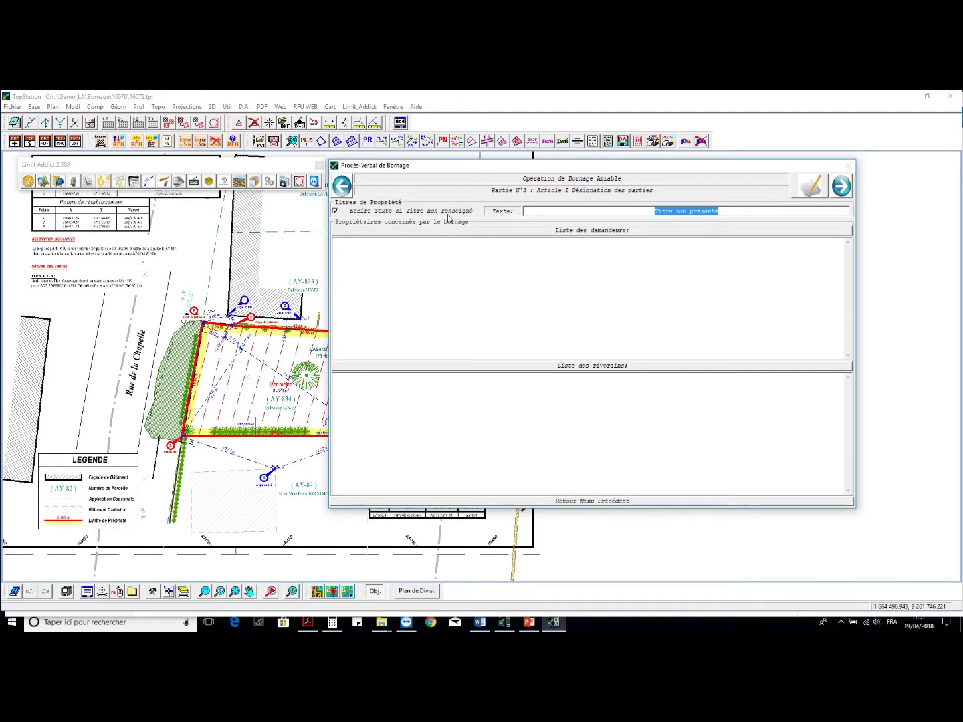
# - Auto-fill the requesting owners list and start the neighbouring owners list
pyautogui.click(516, 231)
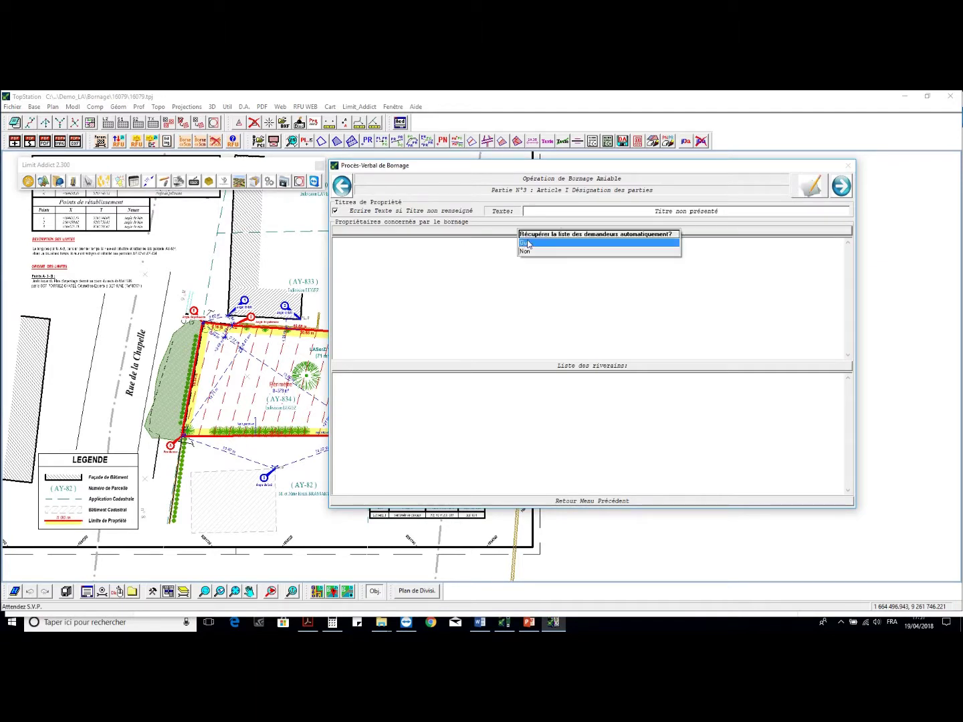
pyautogui.click(528, 246)
pyautogui.click(535, 369)
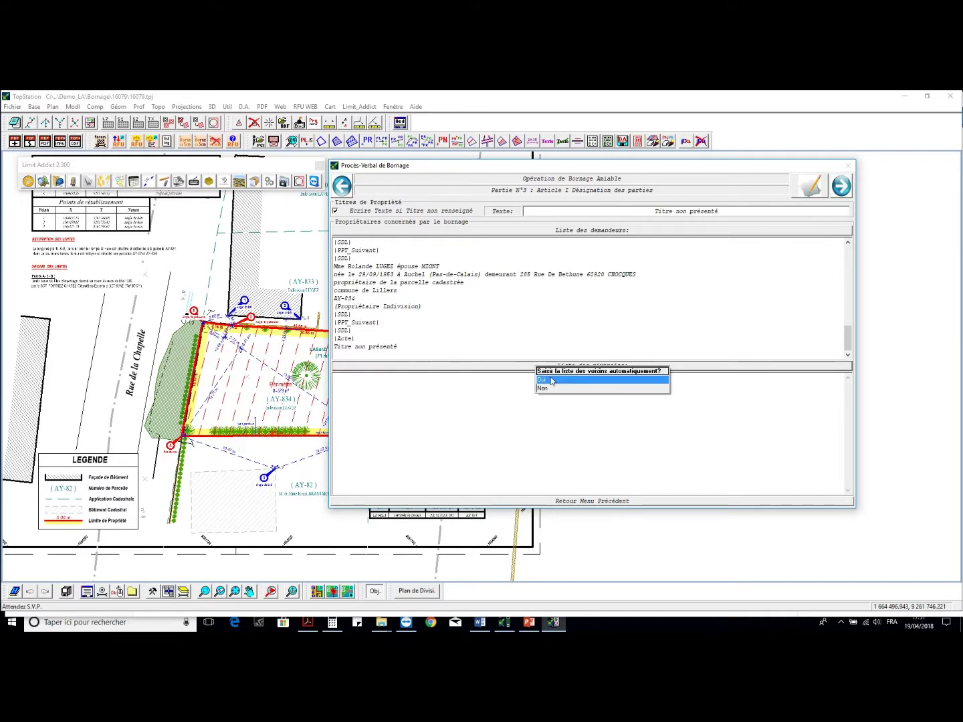
pyautogui.click(539, 379)
# - Pick neighbouring parcel AY-82 as the neighbours, then advance to Part 4
pyautogui.click(625, 254)
pyautogui.click(554, 364)
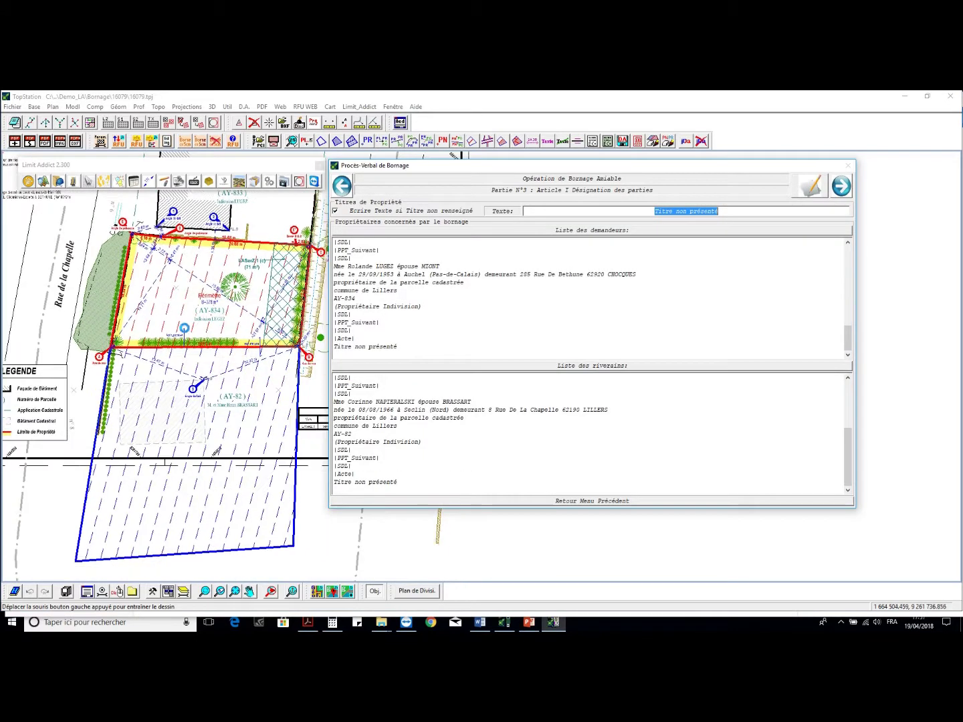
pyautogui.scroll(3, 206, 349)
pyautogui.moveTo(419, 446); pyautogui.dragTo(346, 324)
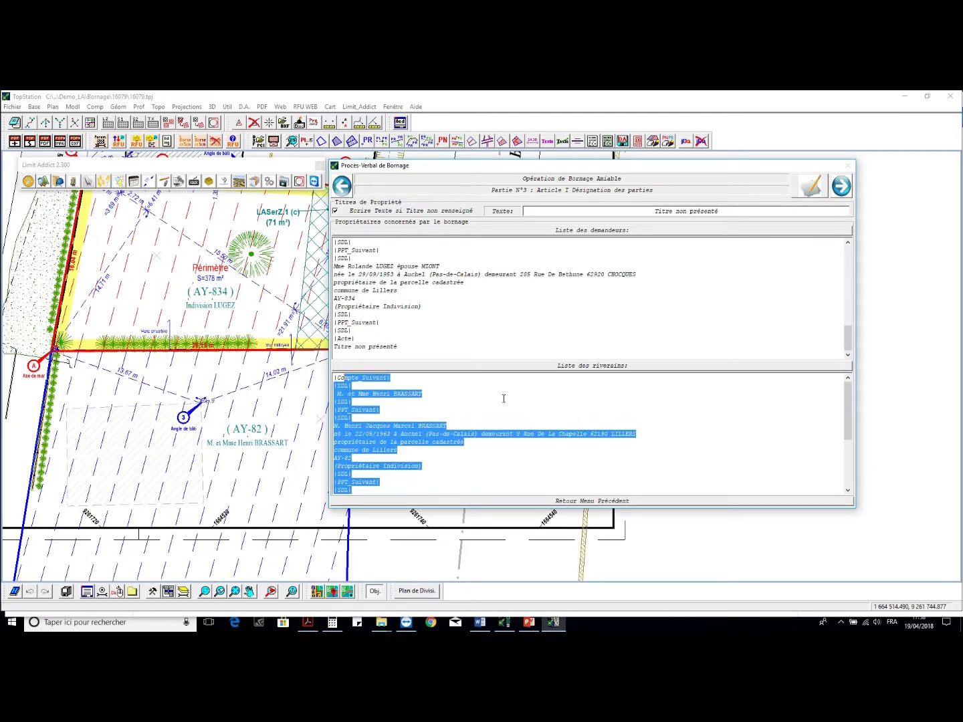
pyautogui.click(840, 190)
# - Auto-generate the requesters' and neighbours' parcel text, then go to Part 5
pyautogui.click(629, 211)
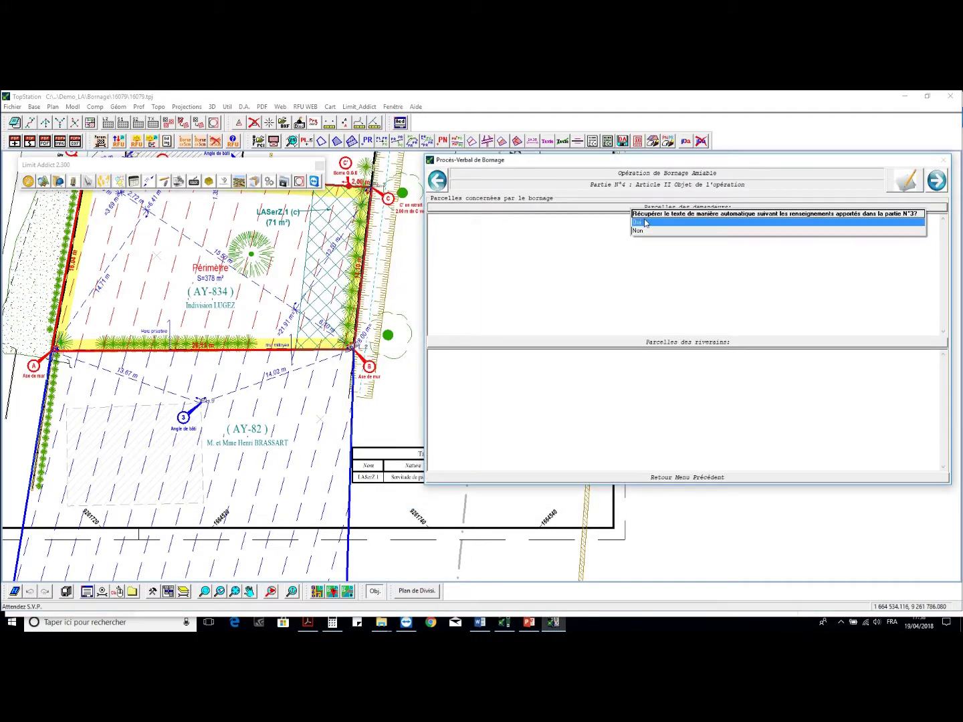
pyautogui.click(632, 212)
pyautogui.click(654, 342)
pyautogui.click(656, 355)
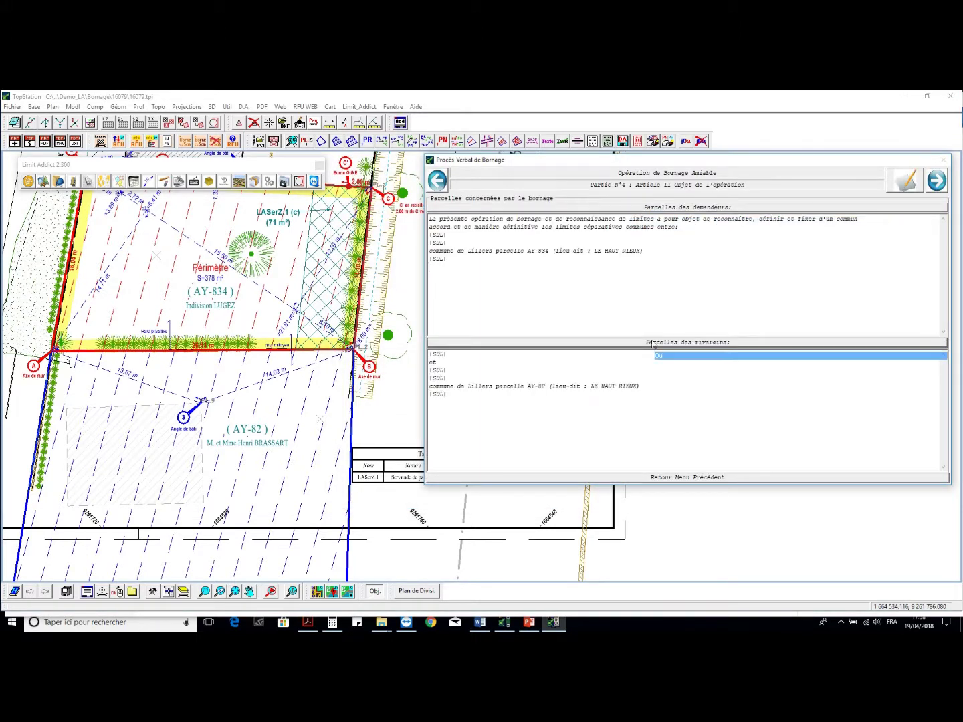
pyautogui.click(935, 180)
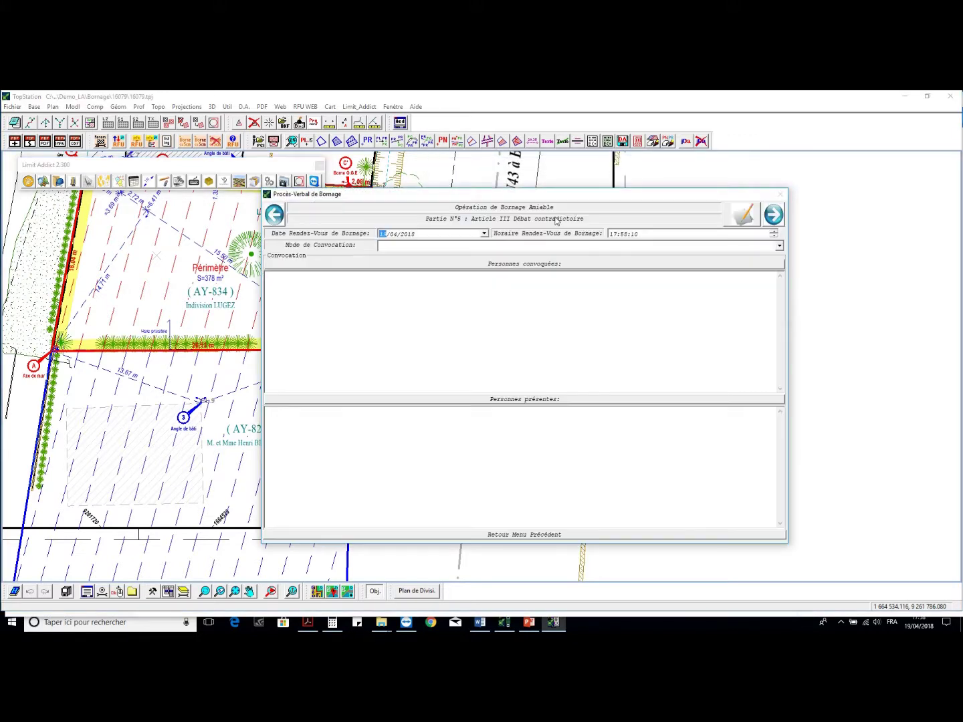
# - Set the boundary meeting to 03/05/2018 at 10:00:00
pyautogui.click(484, 233)
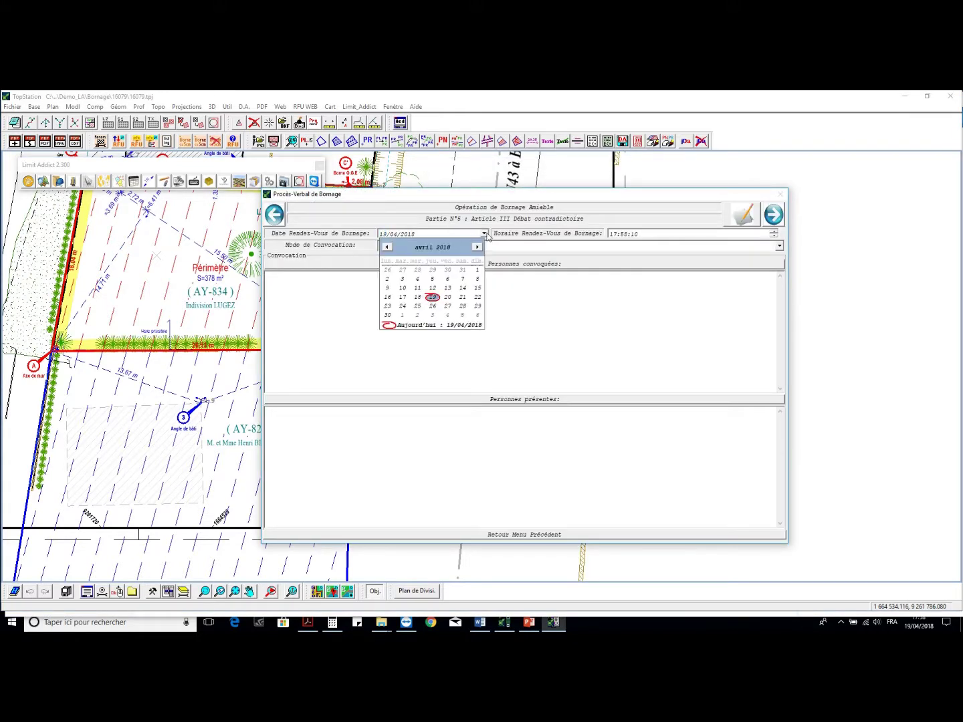
pyautogui.click(433, 316)
pyautogui.click(611, 236)
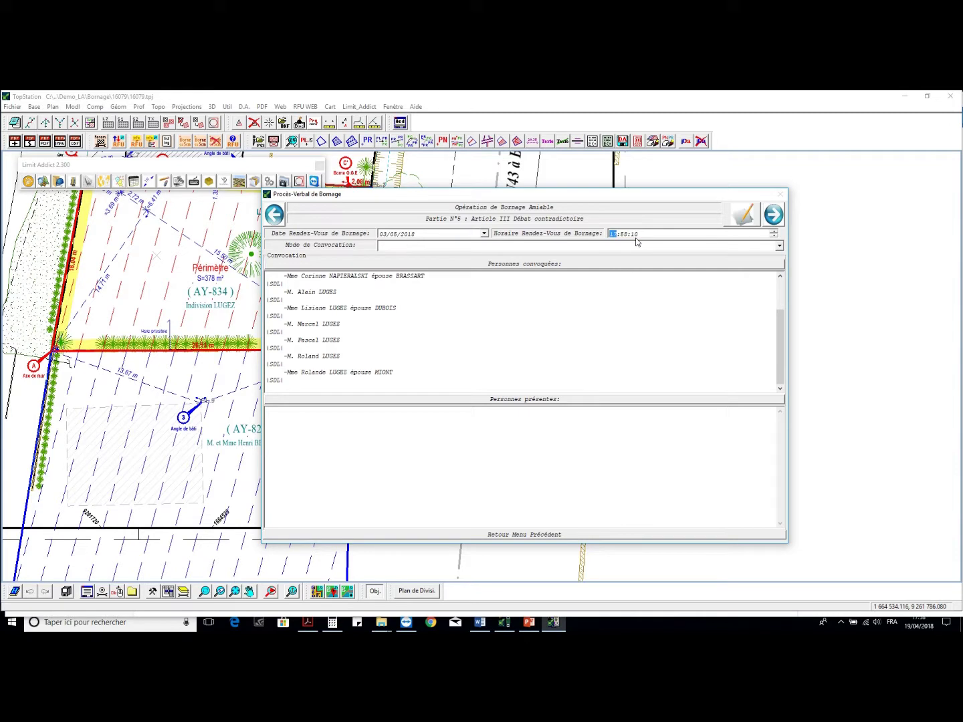
pyautogui.write('0000')
# - Convene the parties par lettre simple and auto-fill the list of attendees
pyautogui.click(780, 246)
pyautogui.click(765, 258)
pyautogui.click(574, 401)
pyautogui.click(581, 414)
pyautogui.click(518, 482)
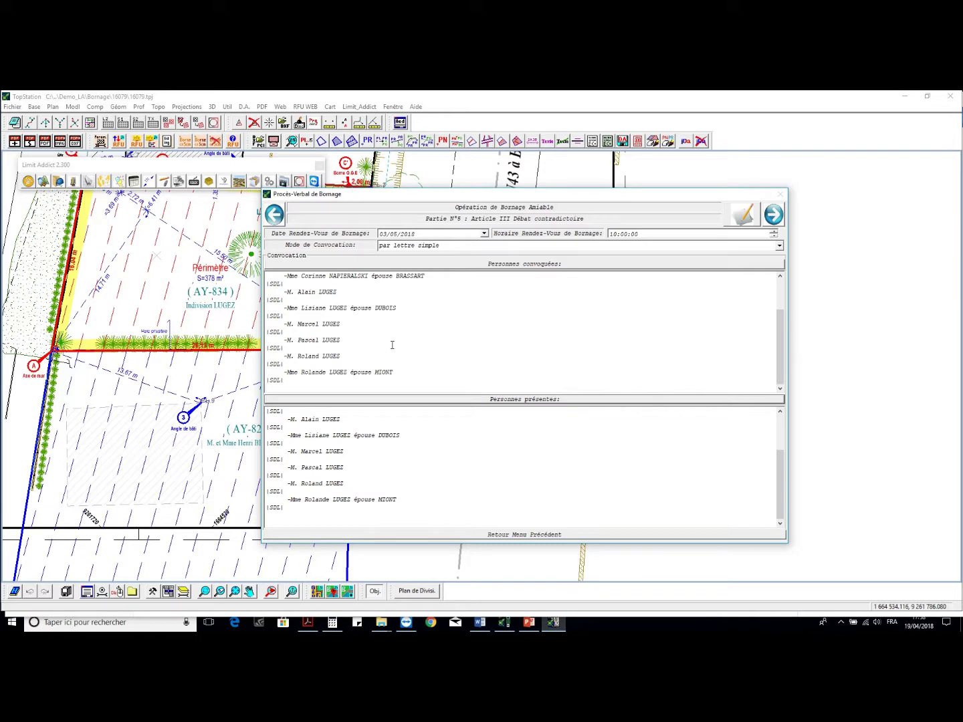
# - In Part 6, fill the analysed documents text from the archive
pyautogui.click(774, 221)
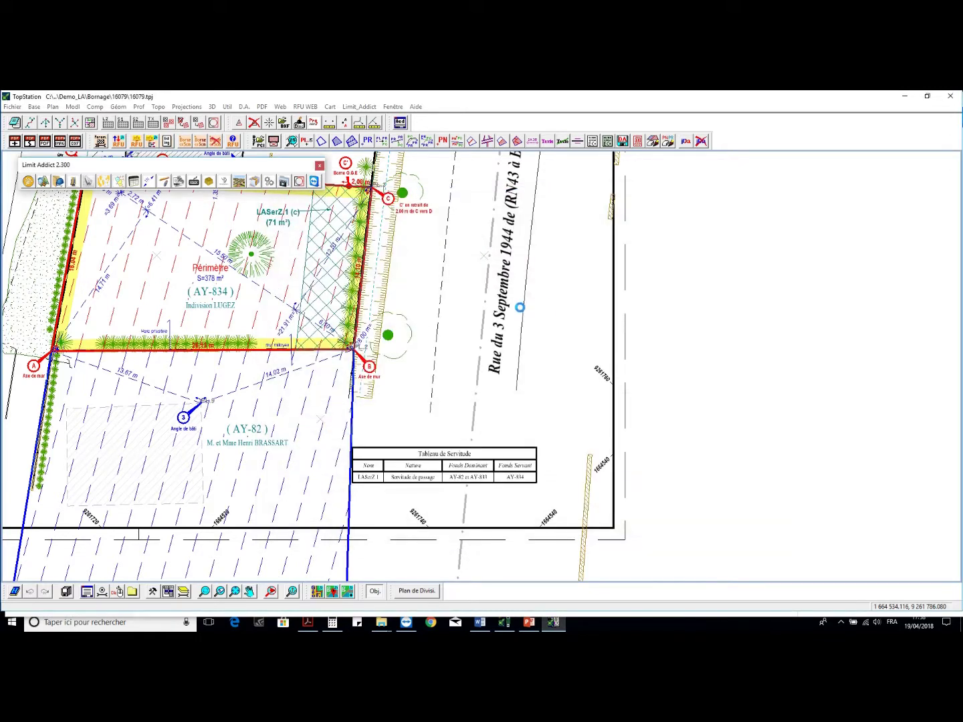
pyautogui.click(602, 193)
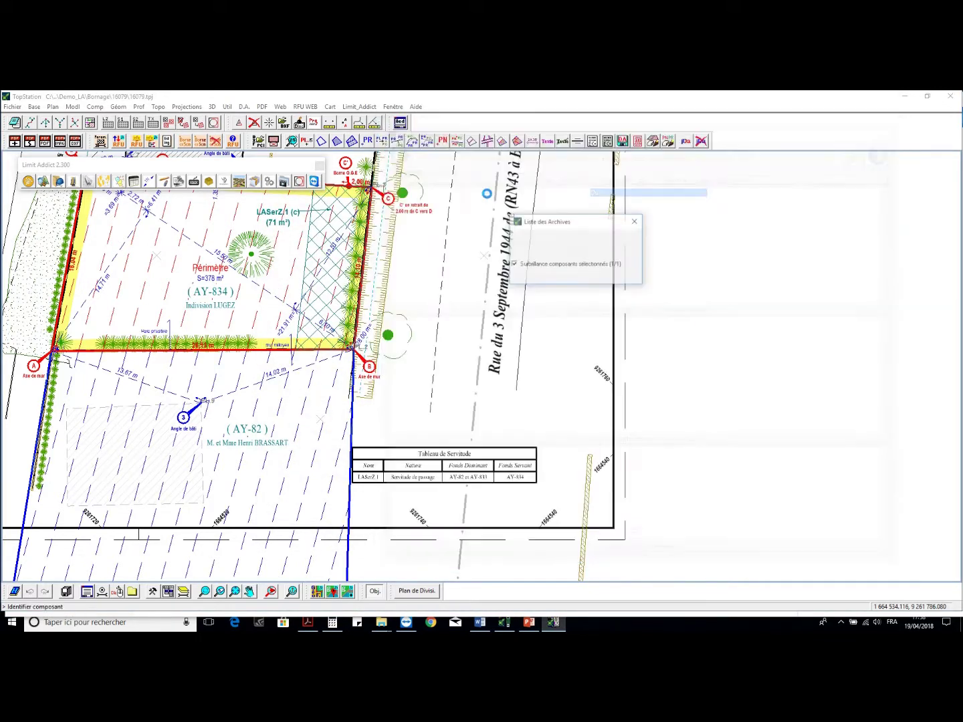
pyautogui.click(535, 278)
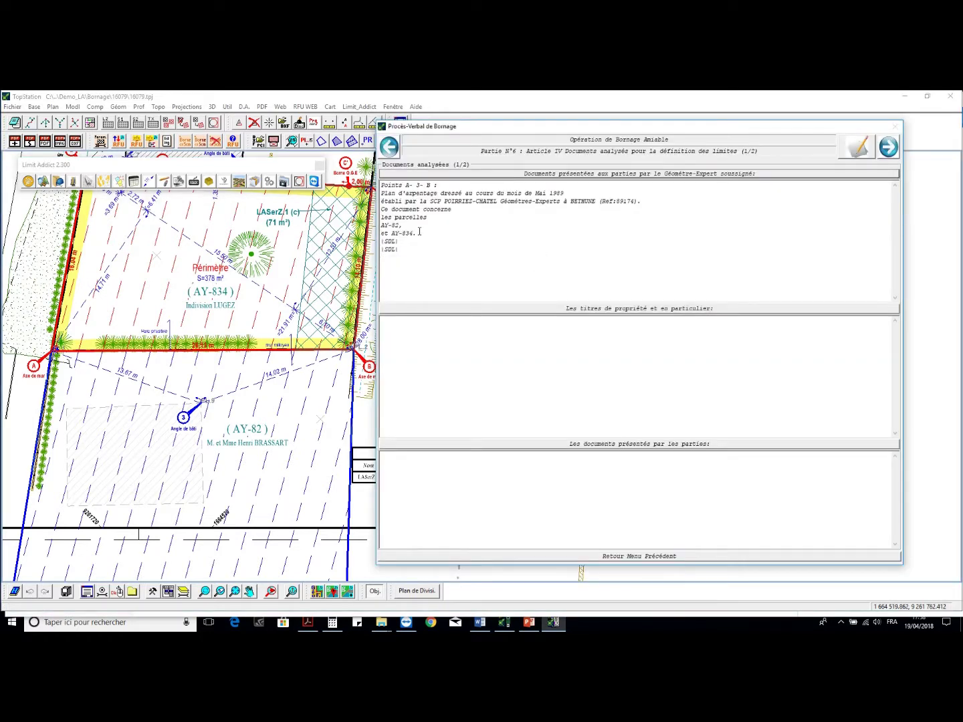
pyautogui.moveTo(390, 193); pyautogui.dragTo(456, 260)
pyautogui.click(461, 260)
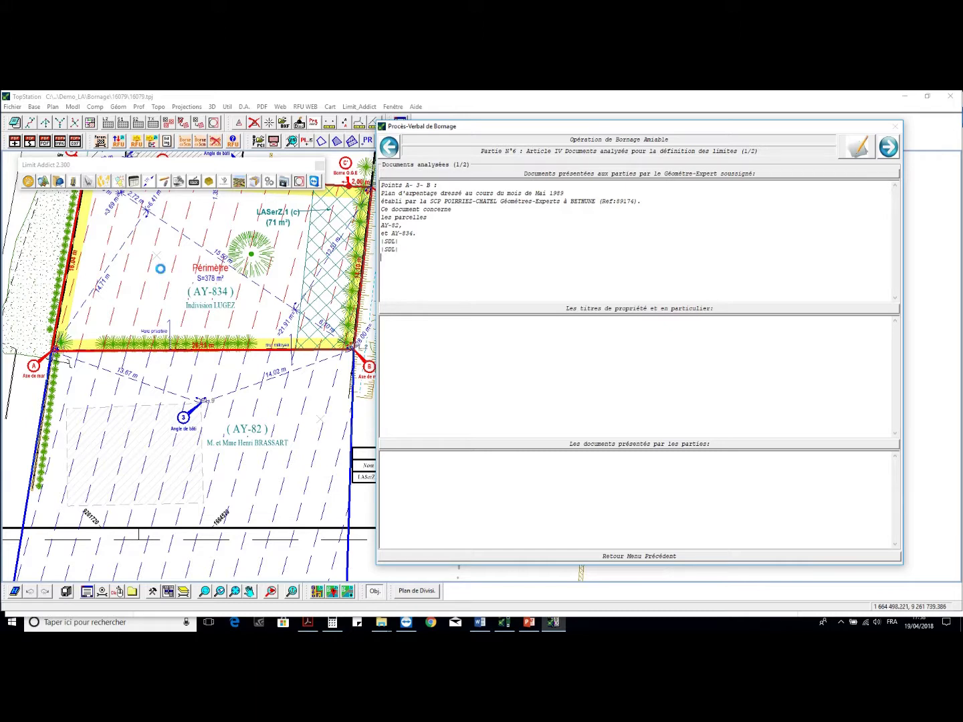
pyautogui.scroll(-2, 160, 267)
pyautogui.scroll(2, 194, 334)
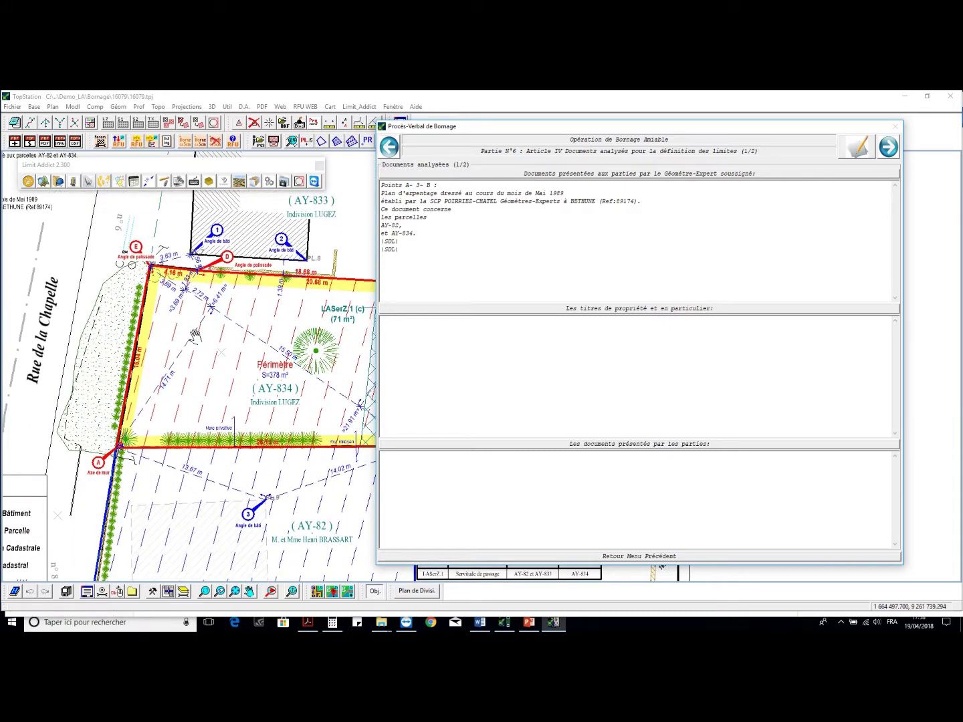
# - Insert the cadastral-designation title sentence and state no documents were presented
pyautogui.click(466, 312)
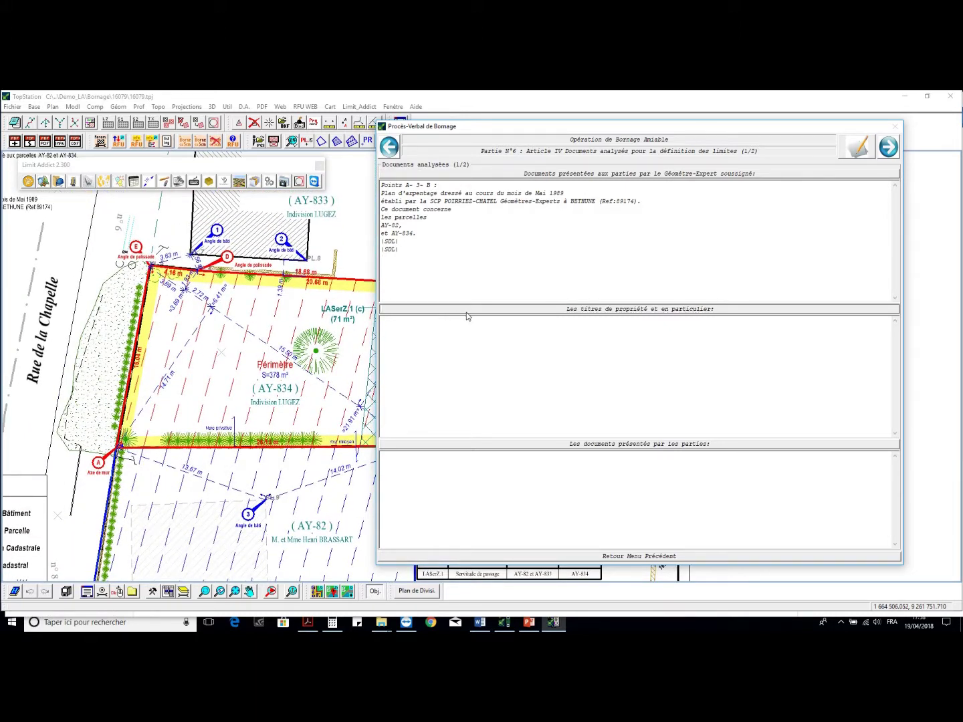
pyautogui.click(468, 321)
pyautogui.click(551, 445)
pyautogui.click(559, 458)
pyautogui.click(885, 147)
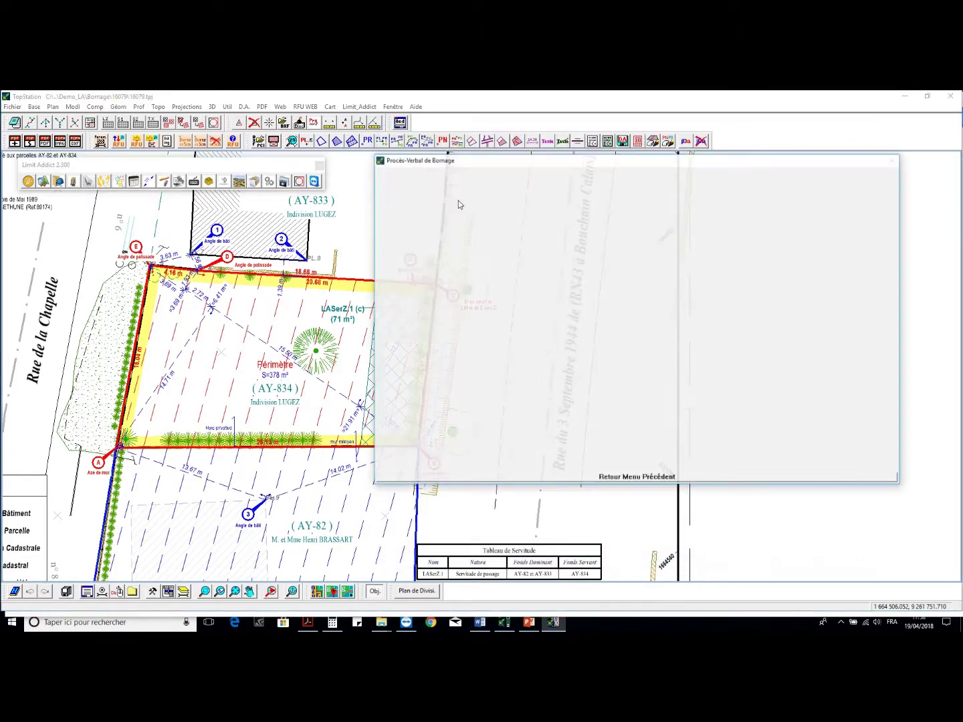
# - Record the wall and hedge as possession signs, then go to Part 8
pyautogui.click(547, 220)
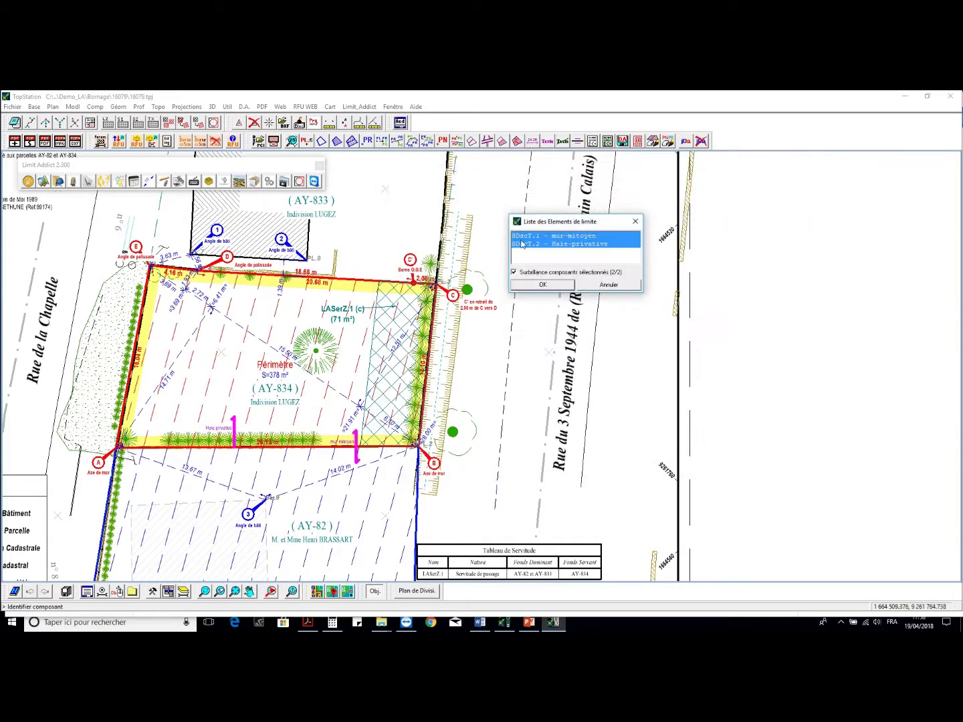
pyautogui.click(542, 285)
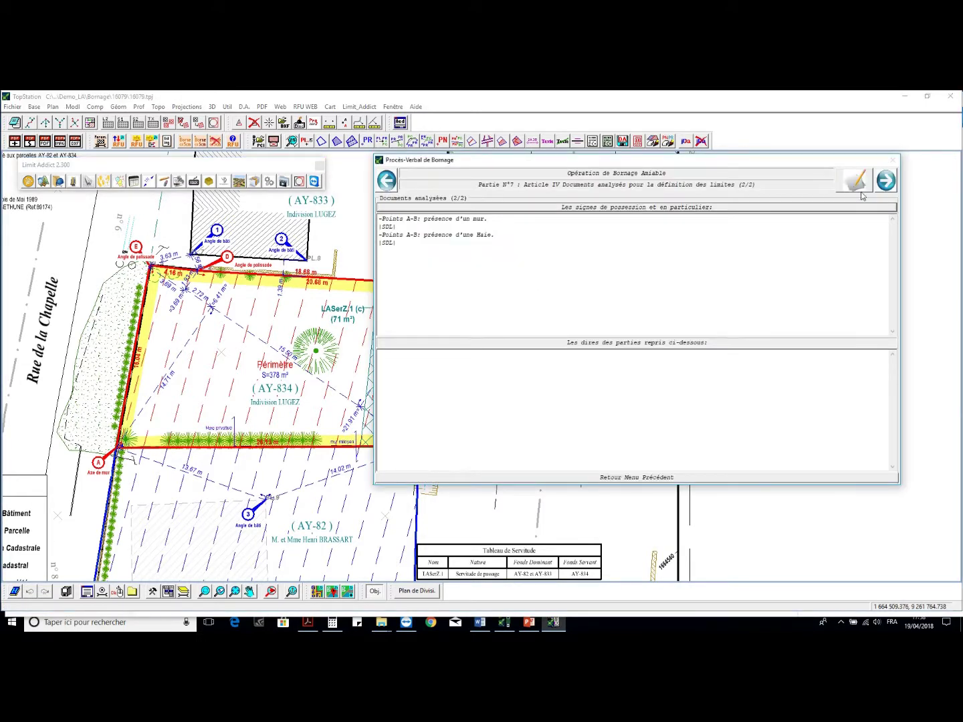
pyautogui.click(885, 181)
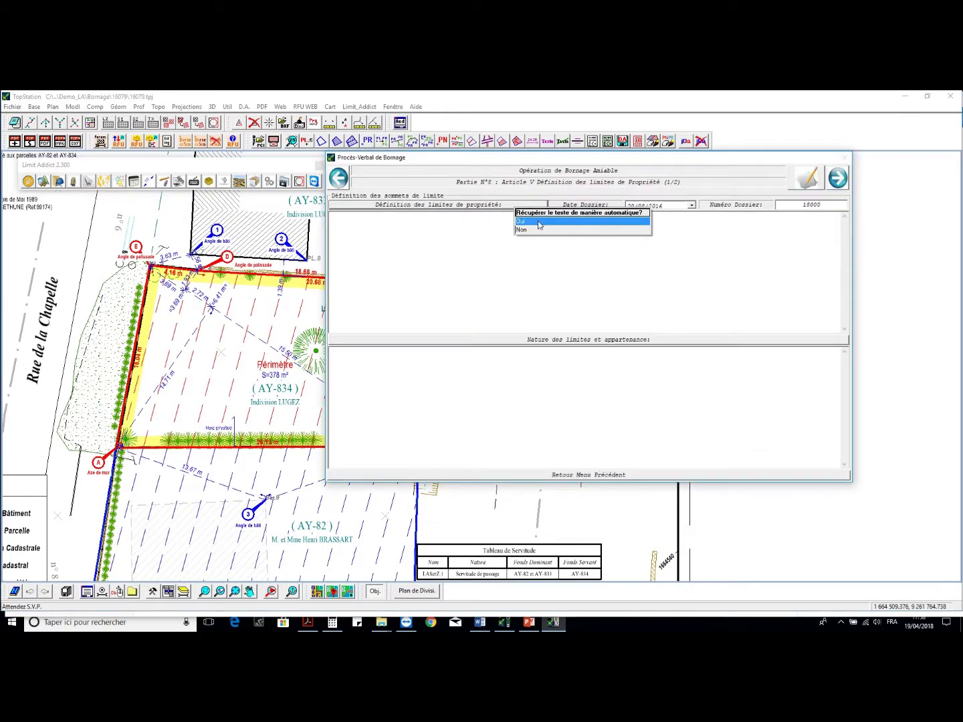
# - Auto-fill the boundary-point definitions for vertices A–E
pyautogui.click(538, 222)
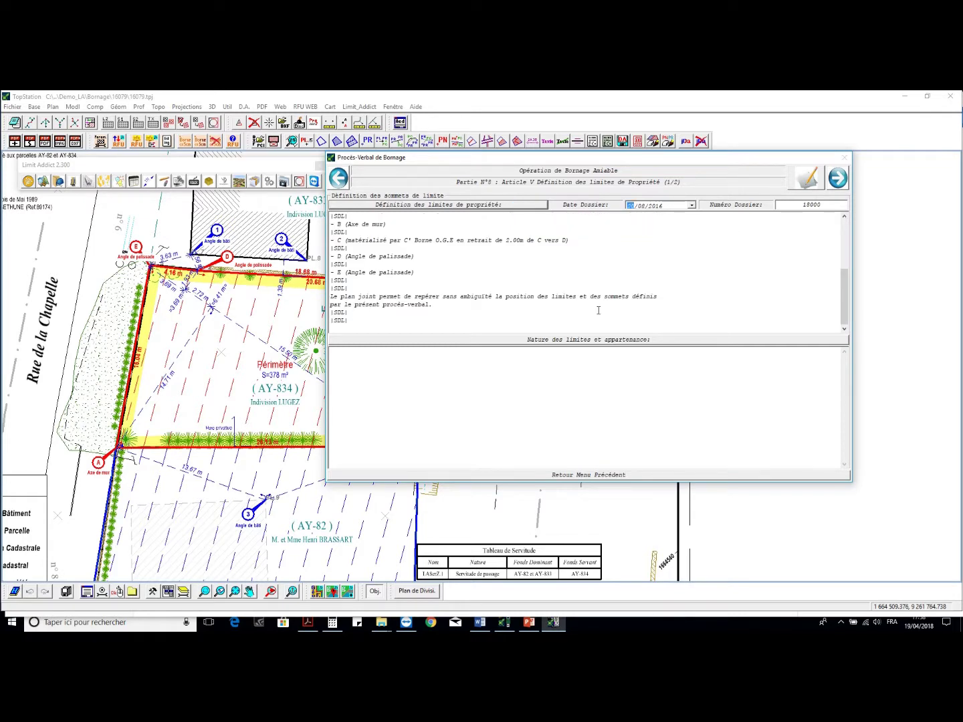
pyautogui.scroll(5, 797, 276)
pyautogui.scroll(-1, 434, 269)
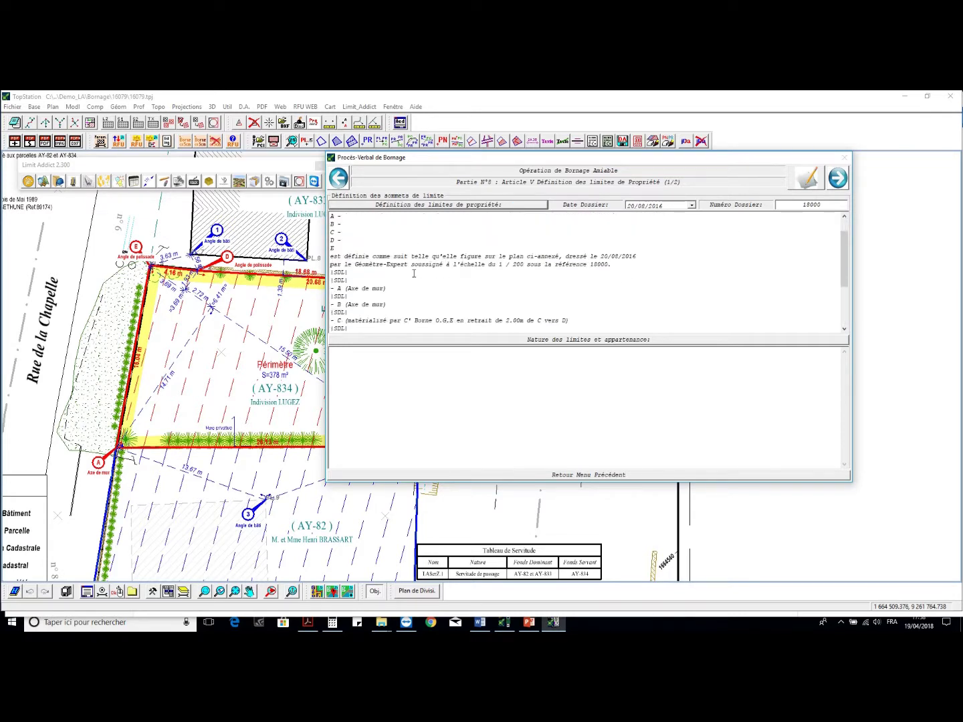
# - Build the nature-of-limits text from the party wall and hedge, then go to Part 9
pyautogui.click(526, 340)
pyautogui.click(539, 357)
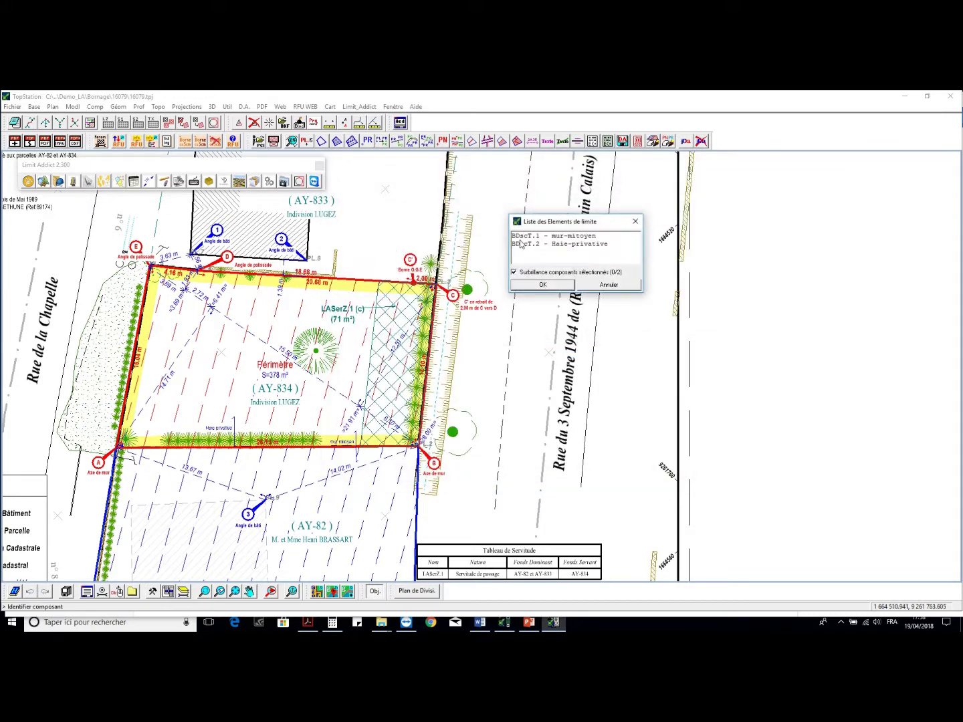
pyautogui.moveTo(527, 238); pyautogui.dragTo(527, 249)
pyautogui.click(540, 286)
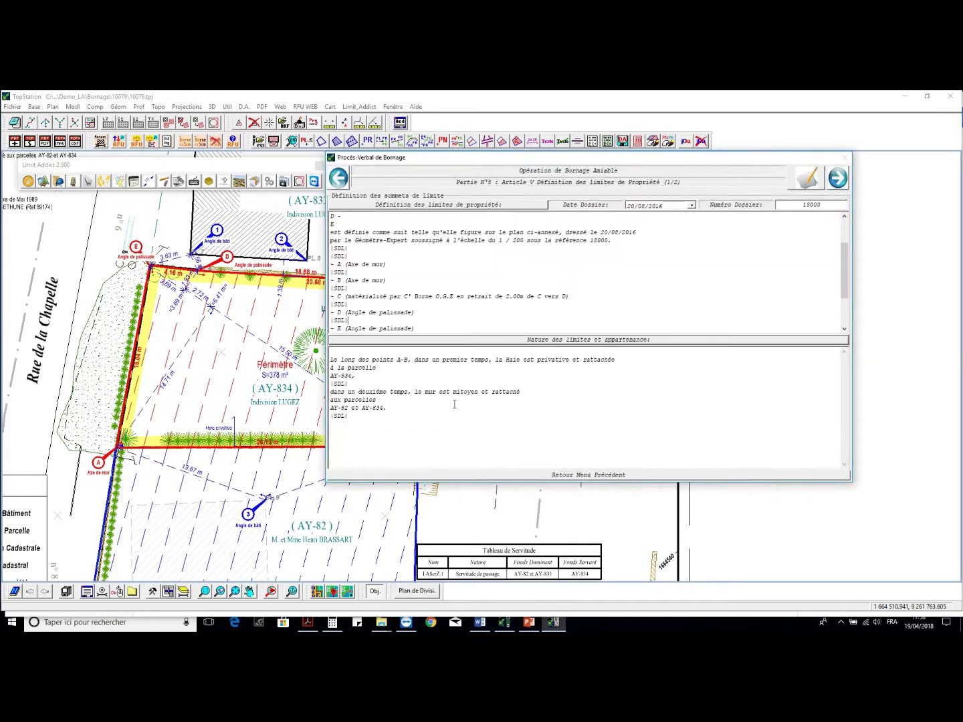
pyautogui.hotkey('ctrl', 'a')
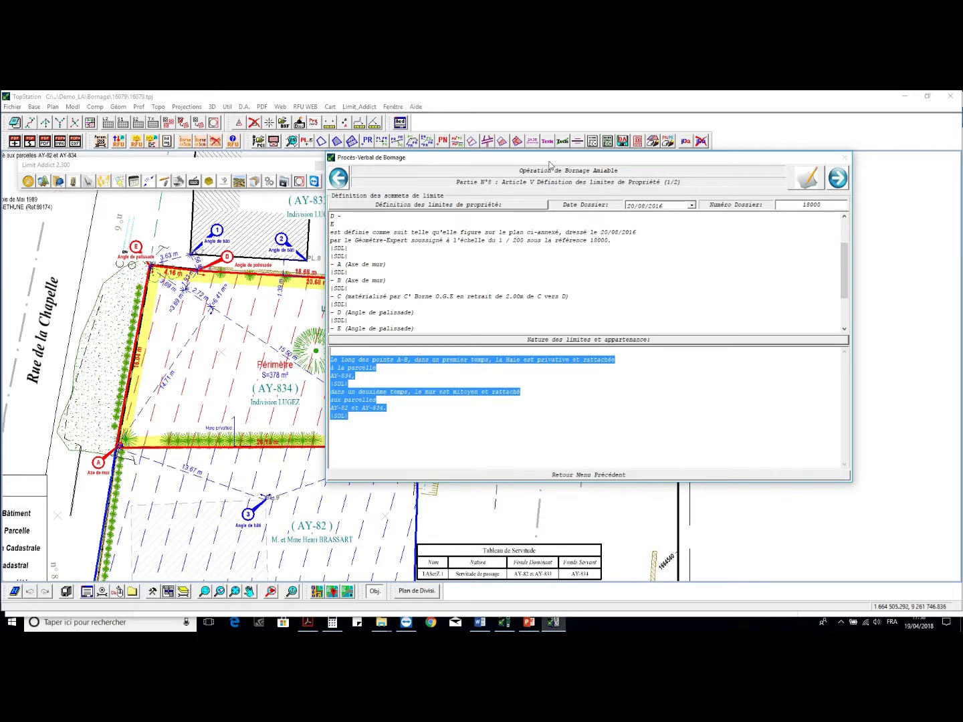
pyautogui.click(839, 183)
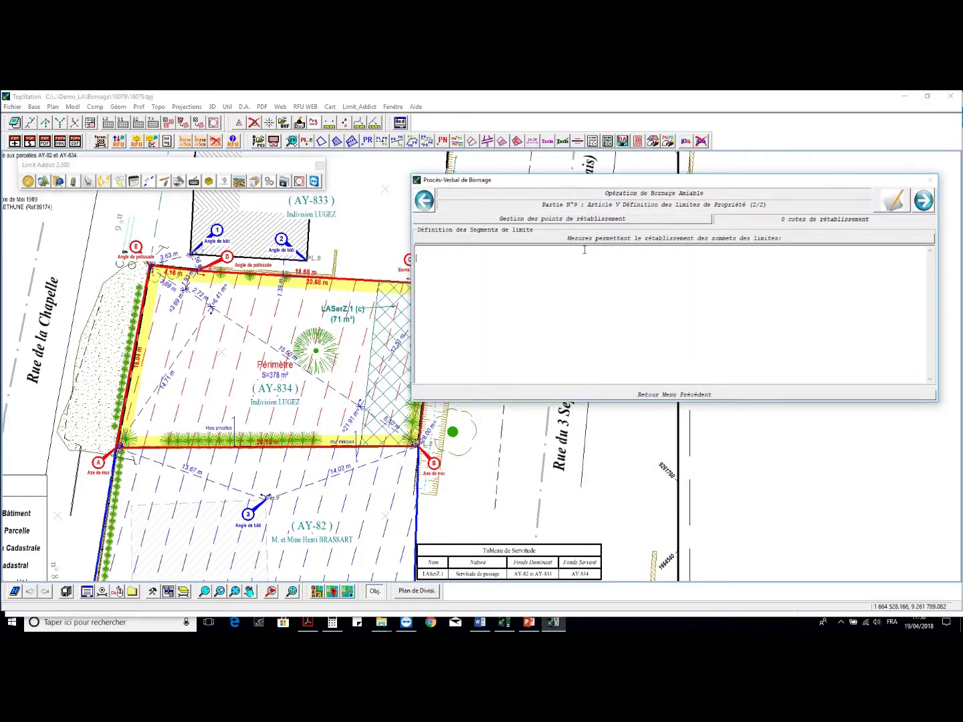
# - Pick the four re-establishment measurements on the plan, A-3, 3-B, and near E and 1
pyautogui.click(637, 222)
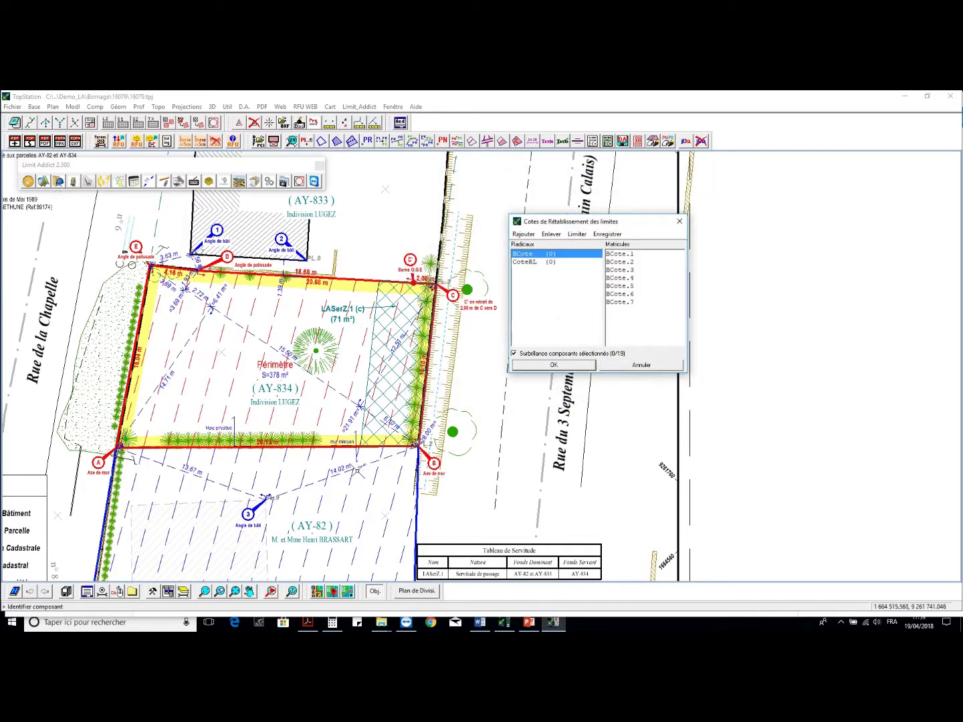
pyautogui.click(342, 470)
pyautogui.click(201, 476)
pyautogui.click(171, 260)
pyautogui.click(196, 261)
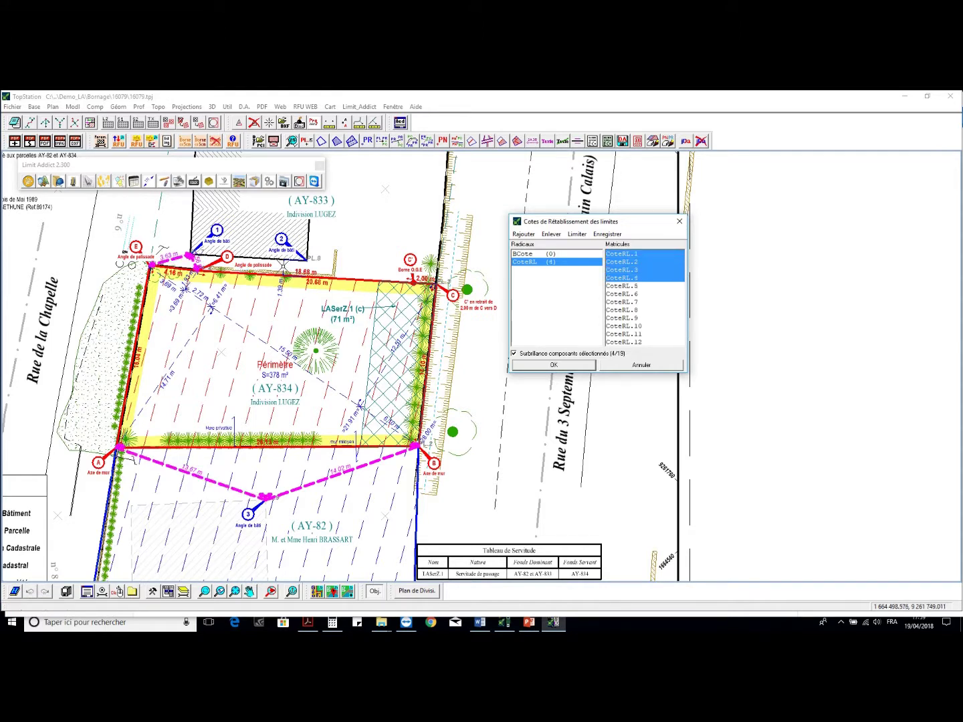
pyautogui.click(569, 365)
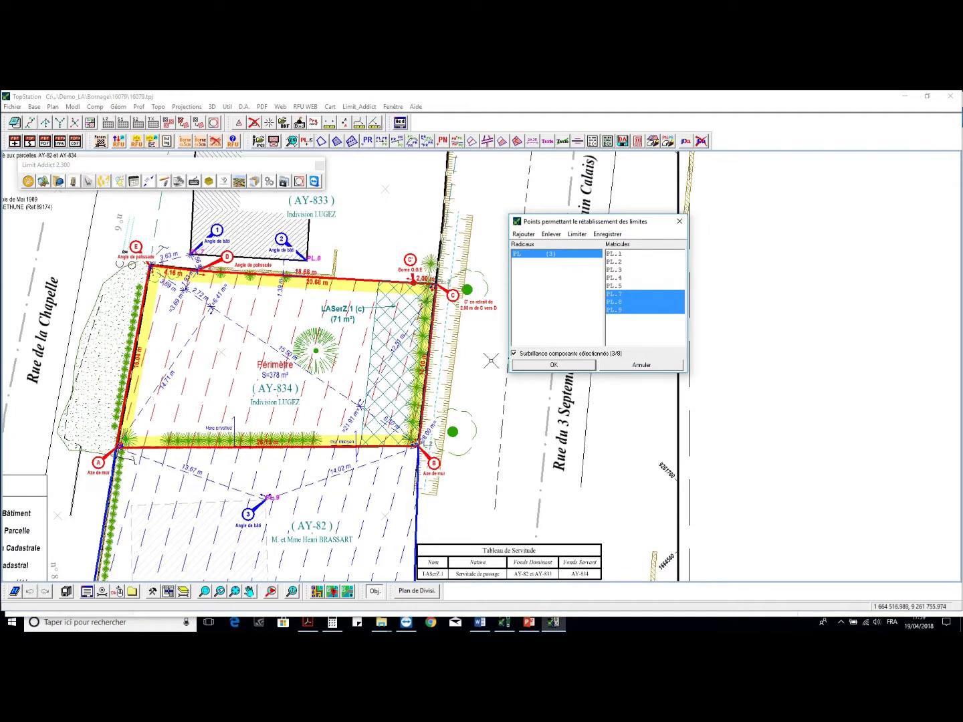
# - Confirm reference points PL.7–PL.9 and all seven boundary measurements, then go to Part 10
pyautogui.click(554, 365)
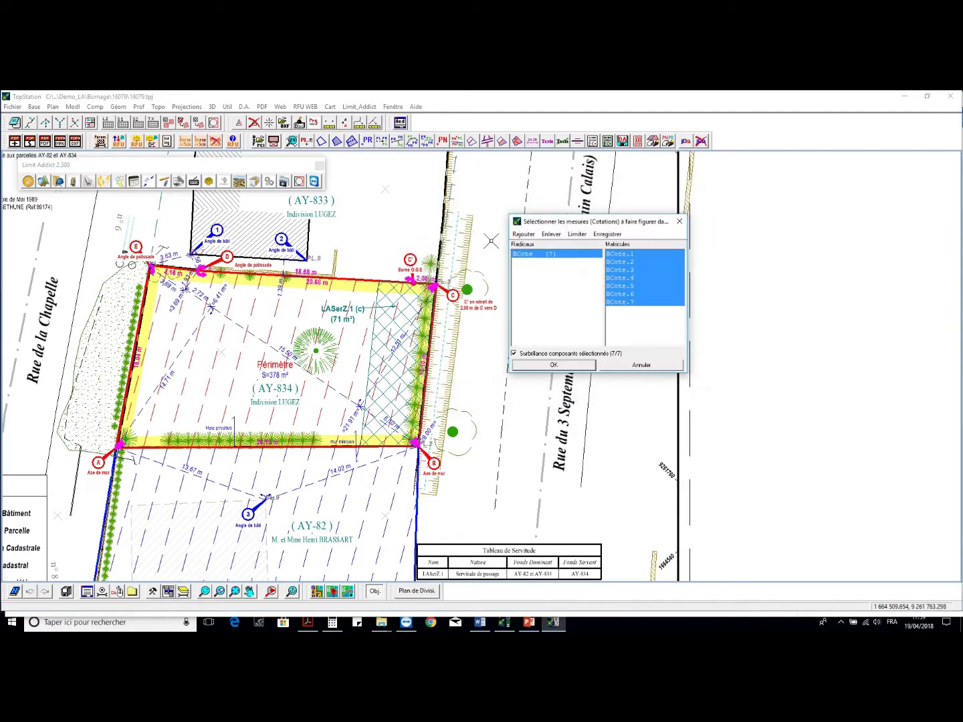
pyautogui.click(546, 370)
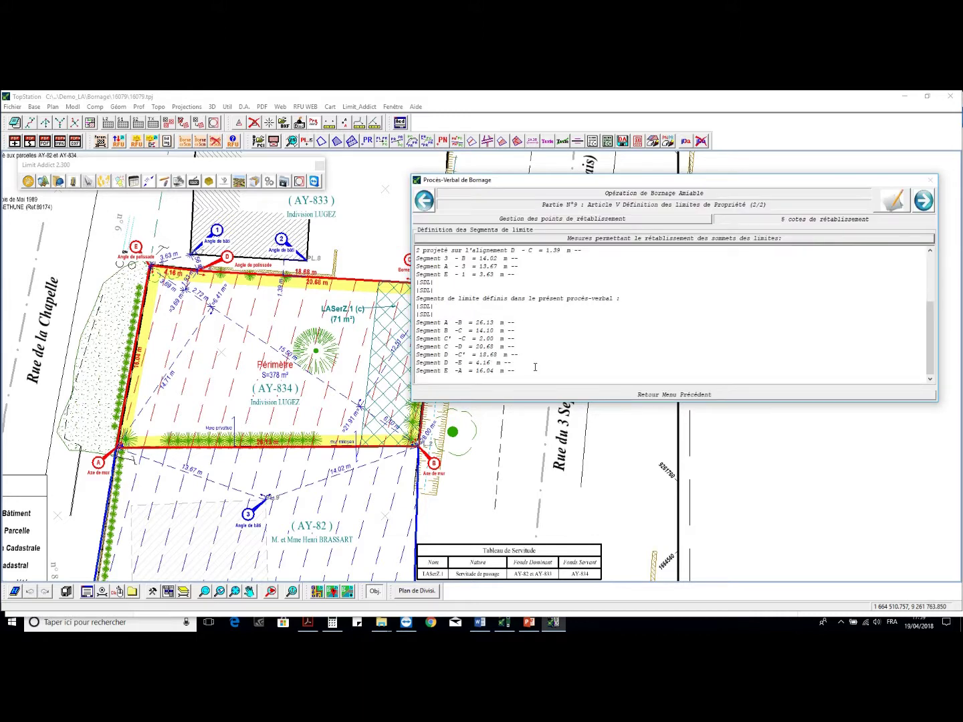
pyautogui.scroll(4, 535, 368)
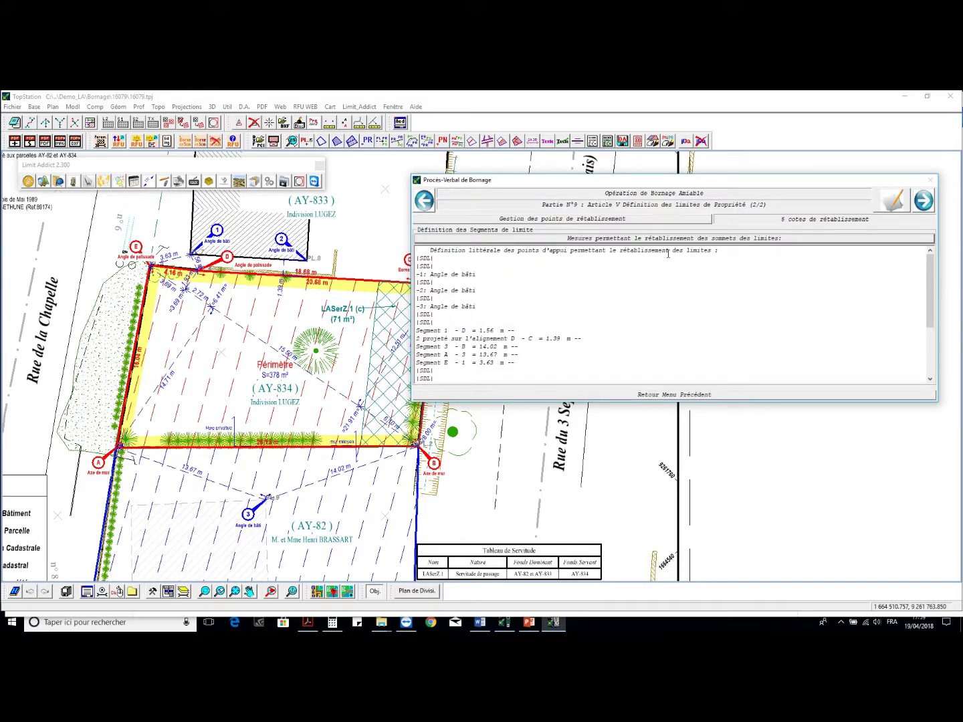
pyautogui.scroll(-2, 537, 305)
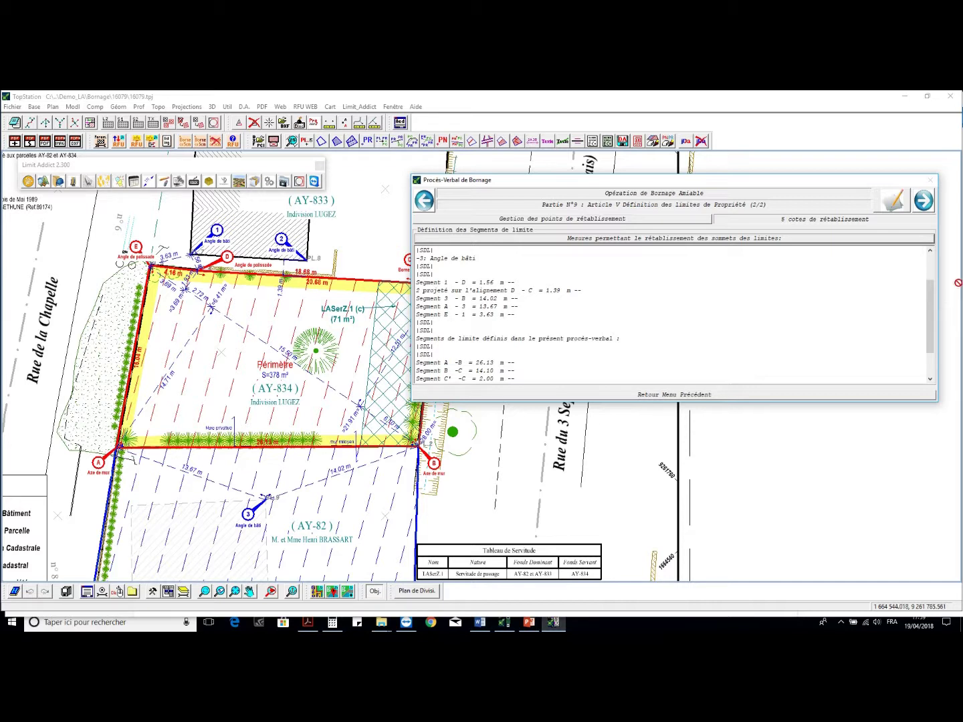
pyautogui.click(923, 202)
pyautogui.click(562, 249)
# - Set Cuinchy as the place drawn up and insert the standard cost-bearing clause
pyautogui.write('cuinchy')
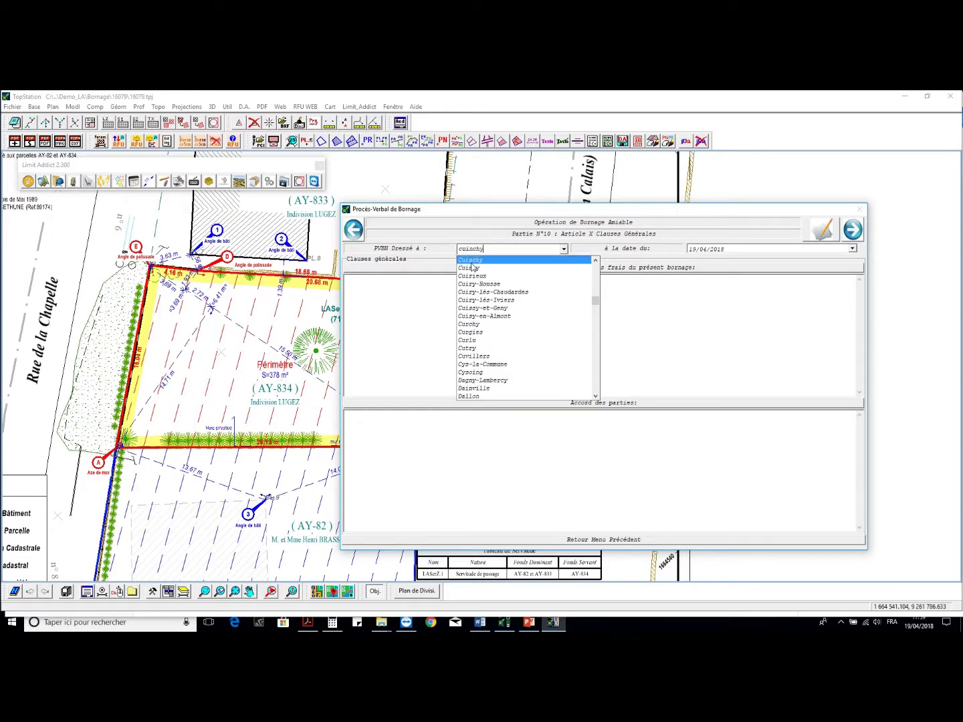
pyautogui.press('Return')
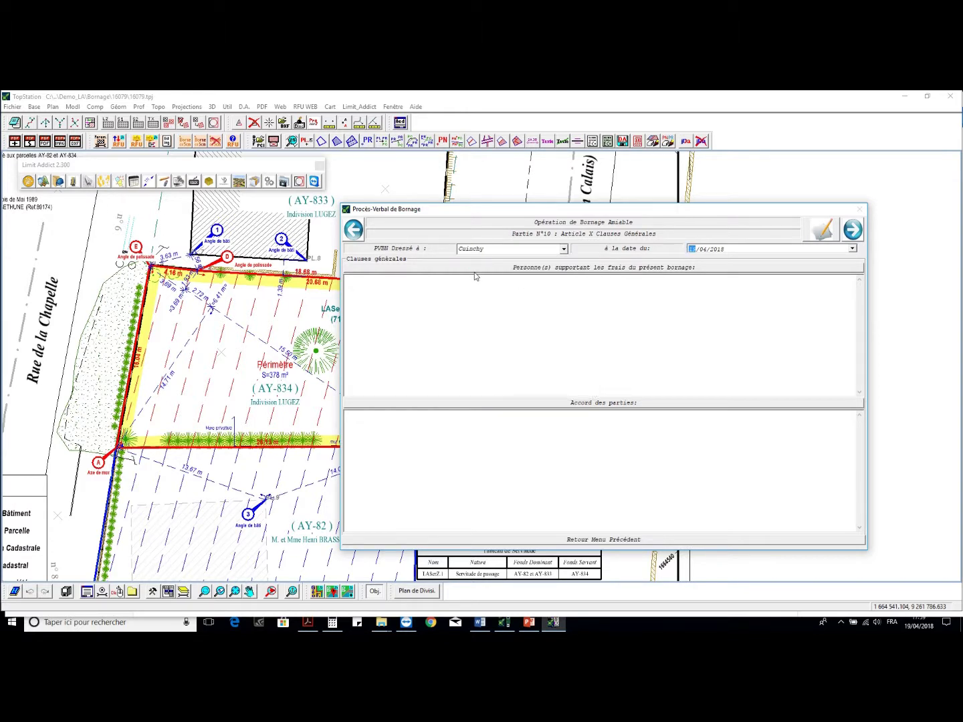
pyautogui.click(488, 291)
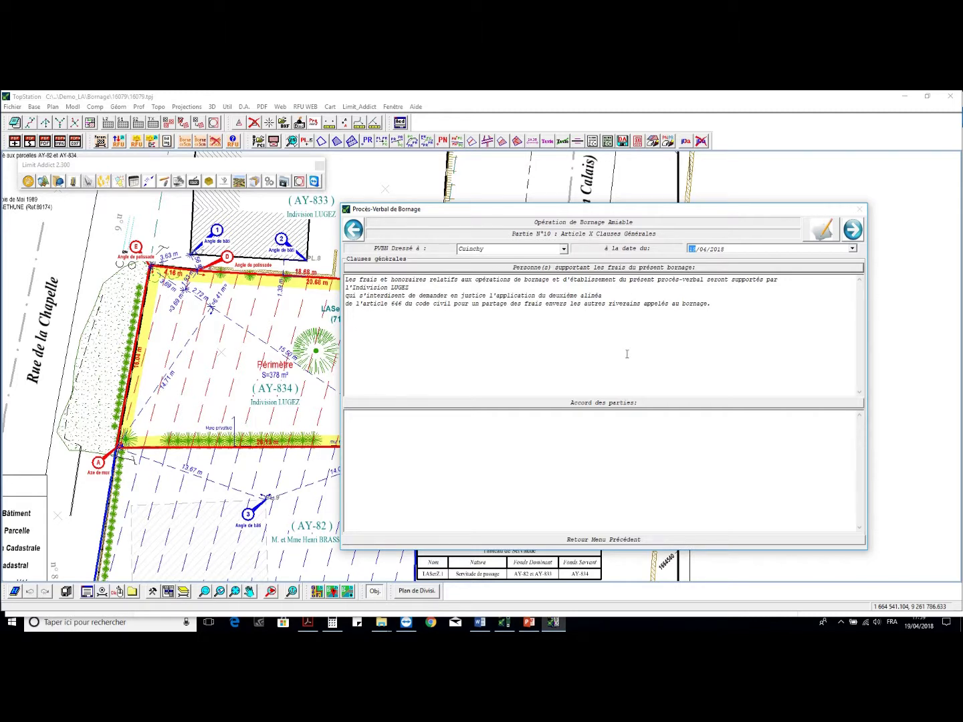
# - Fill the parties' agreement with signature lines and advance to Part 11
pyautogui.click(602, 410)
pyautogui.click(615, 415)
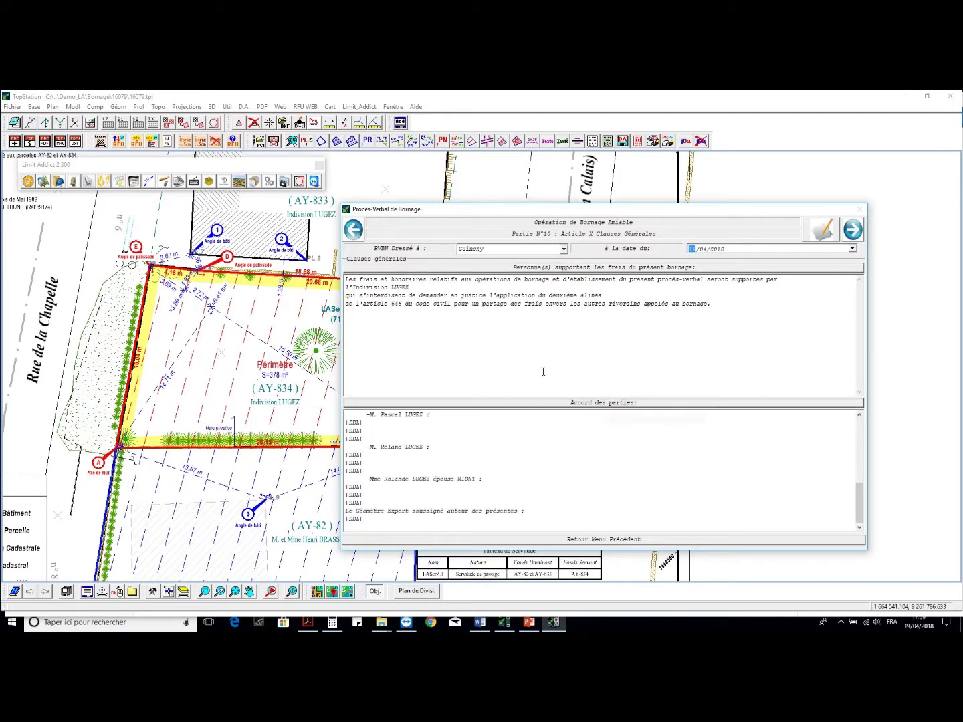
pyautogui.click(852, 230)
# - Export the procès-verbal from PVBN_LA.docx as Word and PDF into folder 16079
pyautogui.click(580, 231)
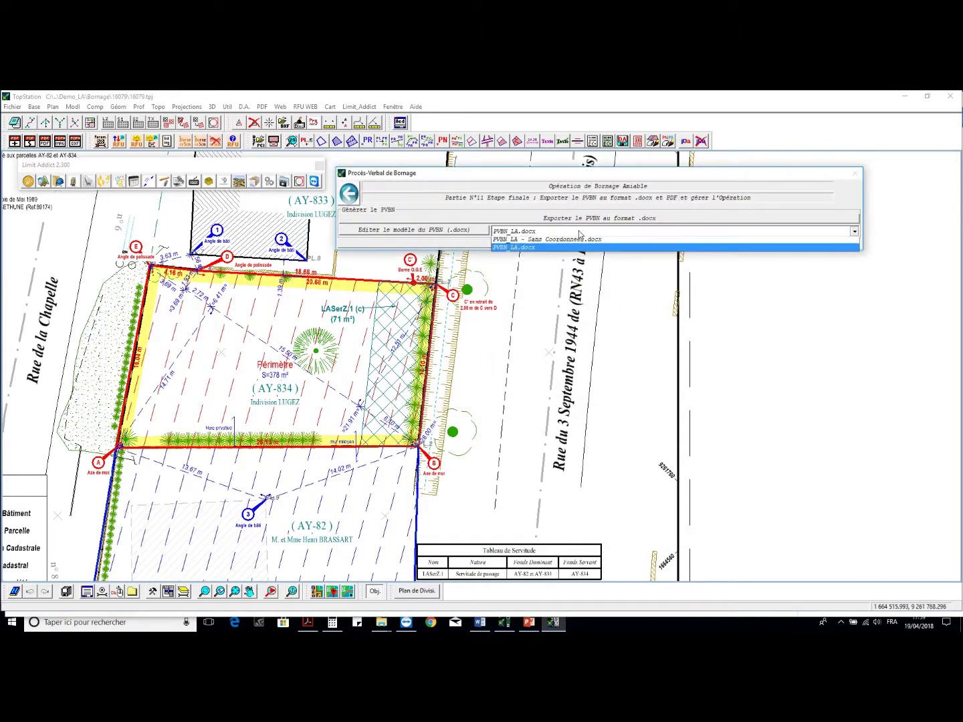
pyautogui.click(579, 232)
pyautogui.click(592, 218)
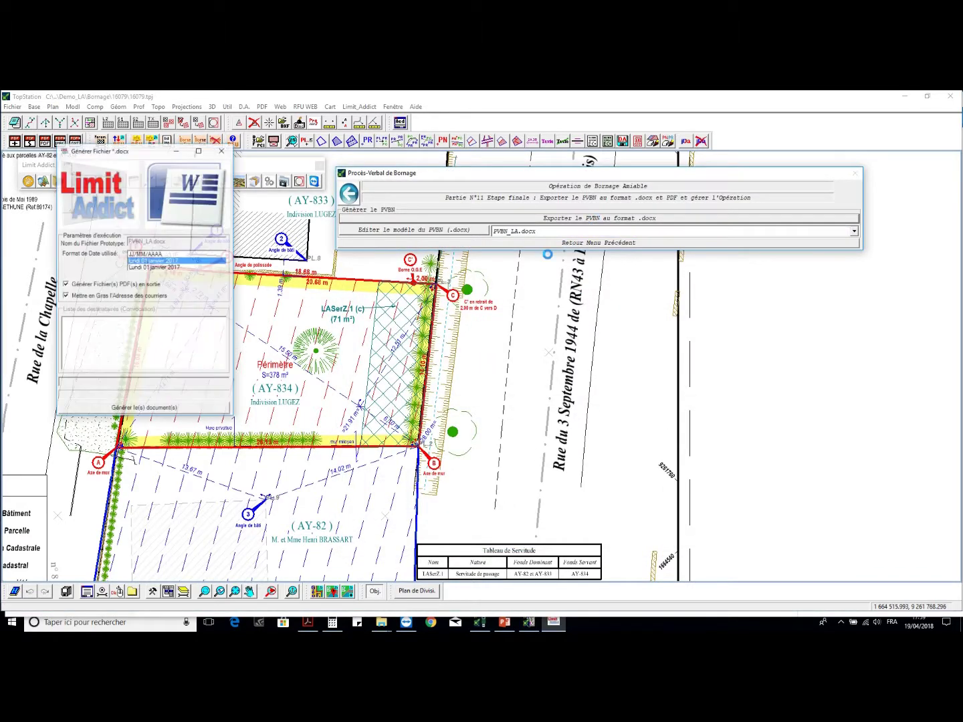
pyautogui.click(191, 407)
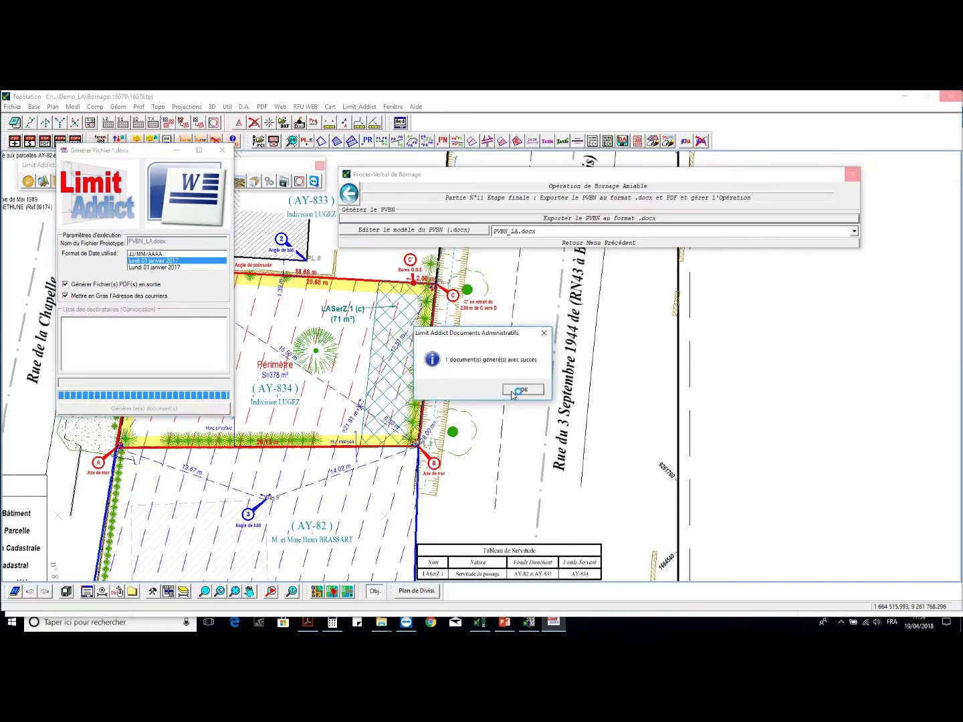
pyautogui.click(519, 389)
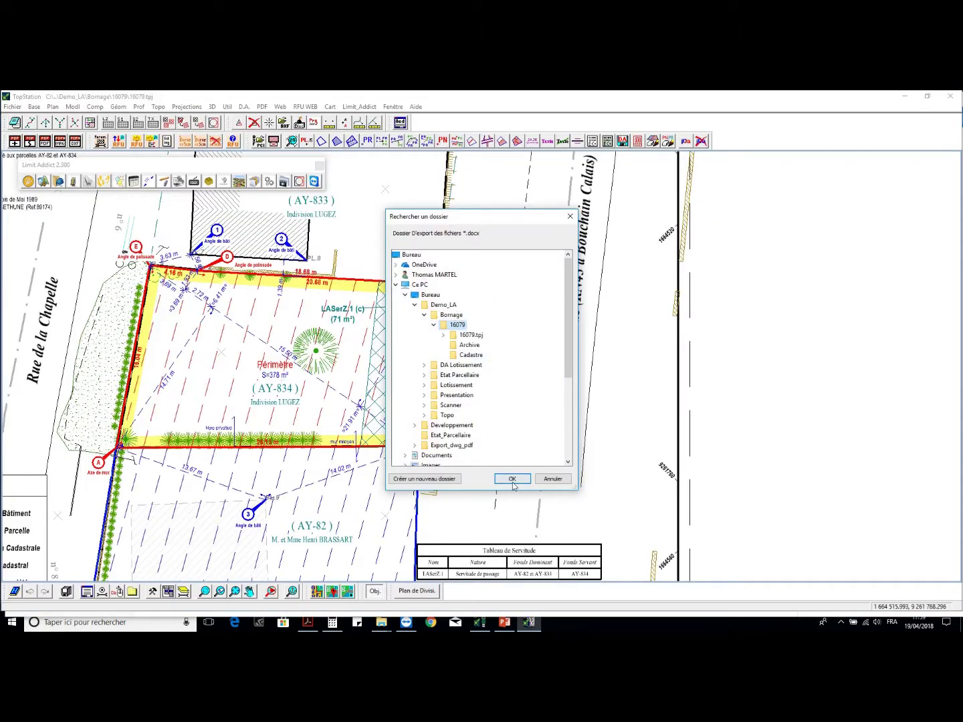
pyautogui.click(510, 478)
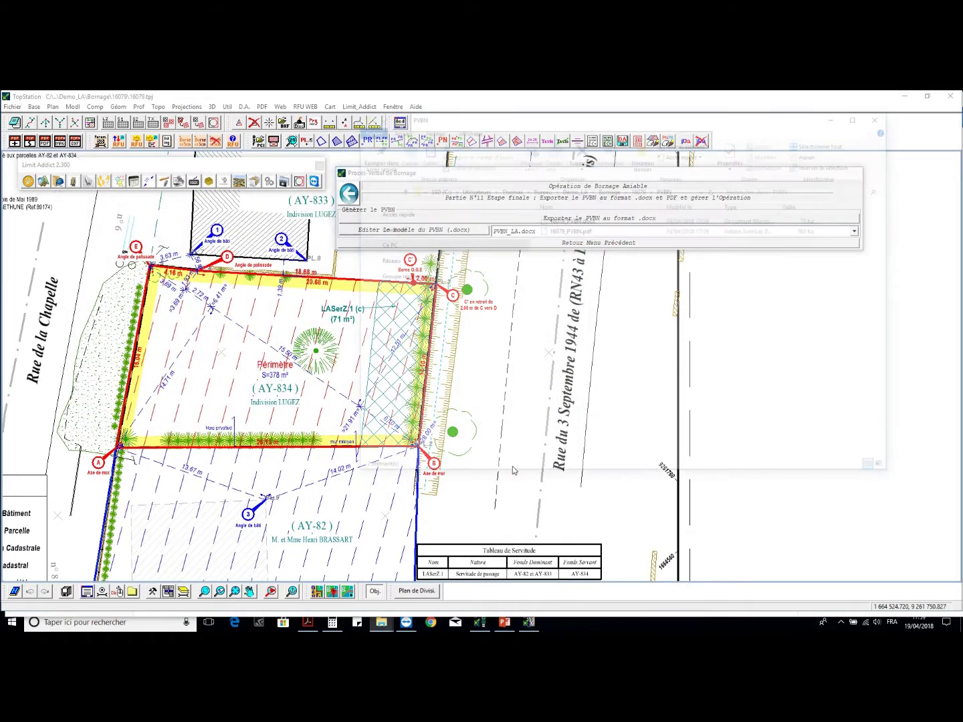
# - Open 16079_PVBN.pdf and scroll through all eight pages of the procès-verbal
pyautogui.doubleClick(584, 230)
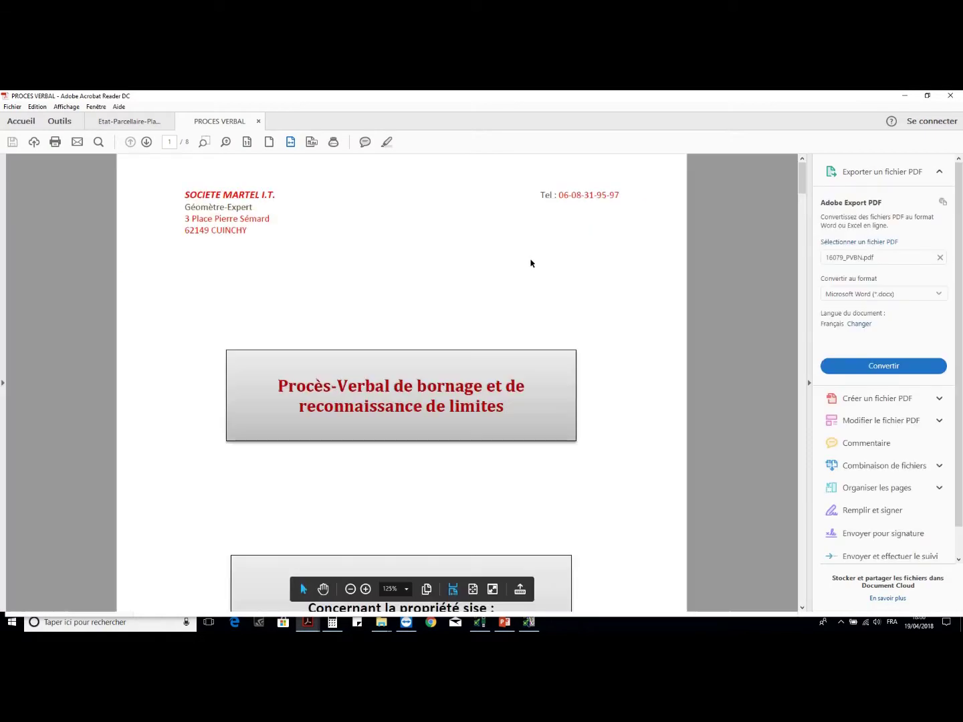
pyautogui.scroll(-1, 532, 263)
pyautogui.scroll(-8, 529, 268)
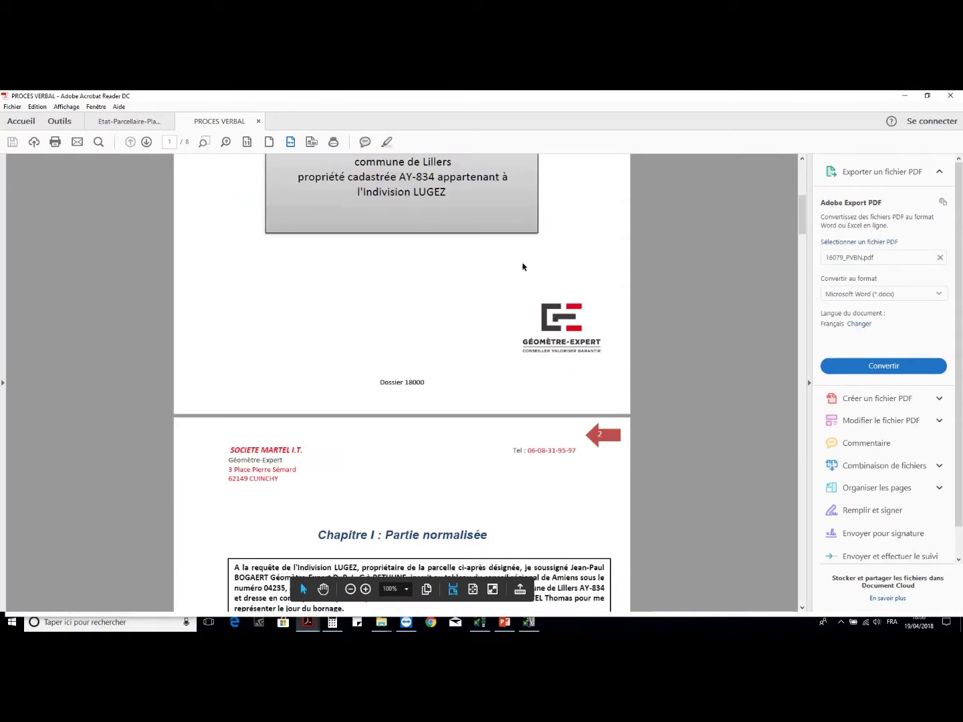
pyautogui.scroll(-5, 521, 266)
pyautogui.scroll(-3, 517, 265)
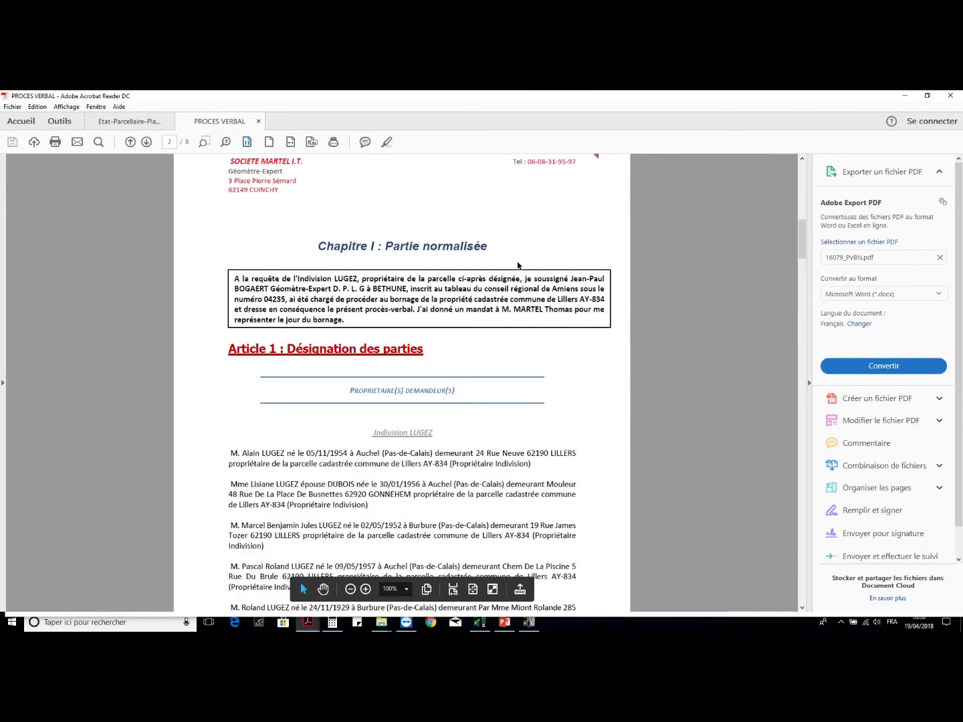
pyautogui.scroll(-8, 518, 265)
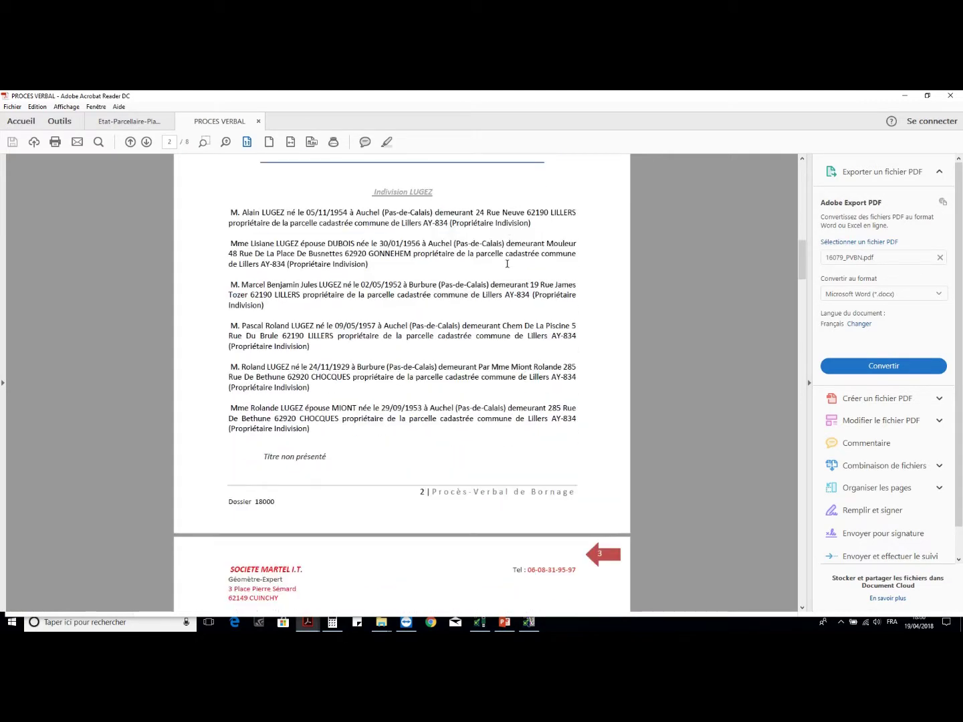
pyautogui.scroll(-3, 394, 302)
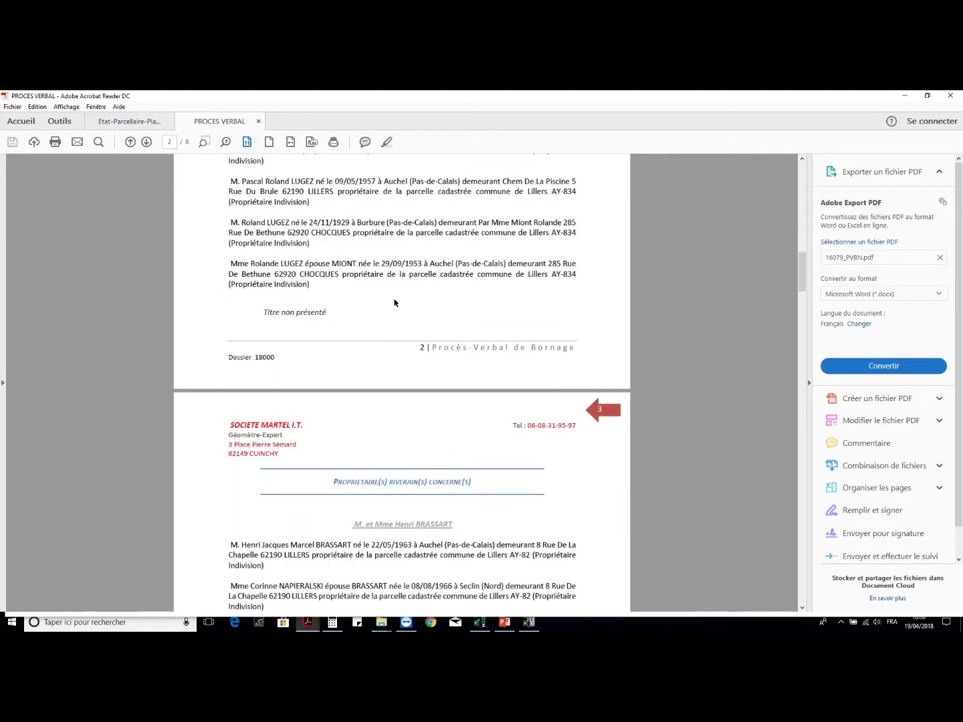
pyautogui.scroll(-10, 394, 321)
pyautogui.scroll(-18, 391, 335)
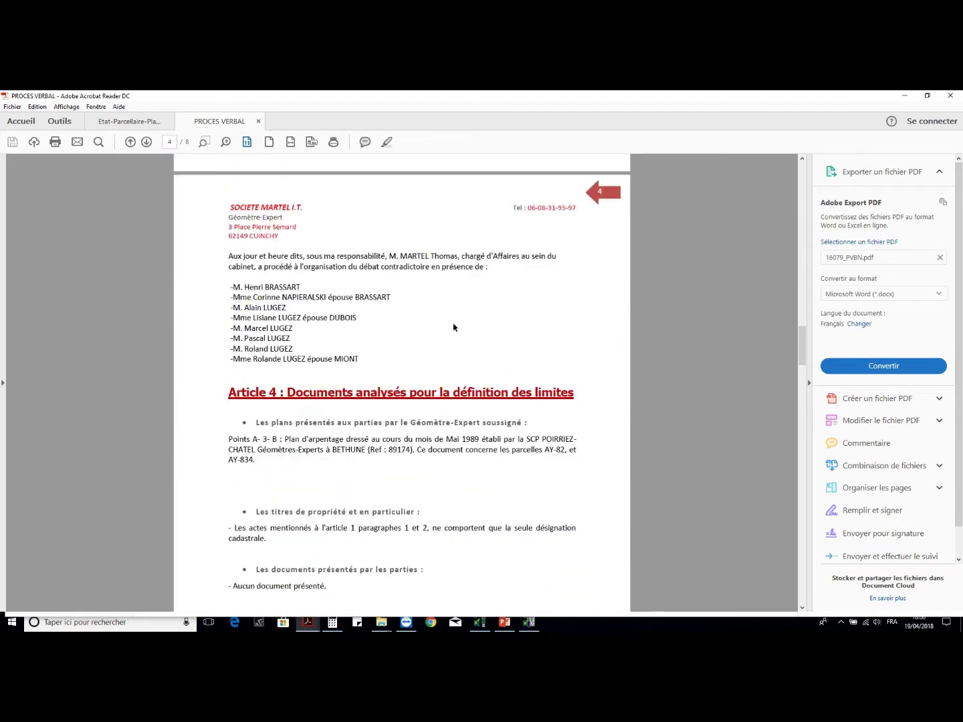
pyautogui.scroll(-2, 454, 327)
pyautogui.scroll(-16, 332, 266)
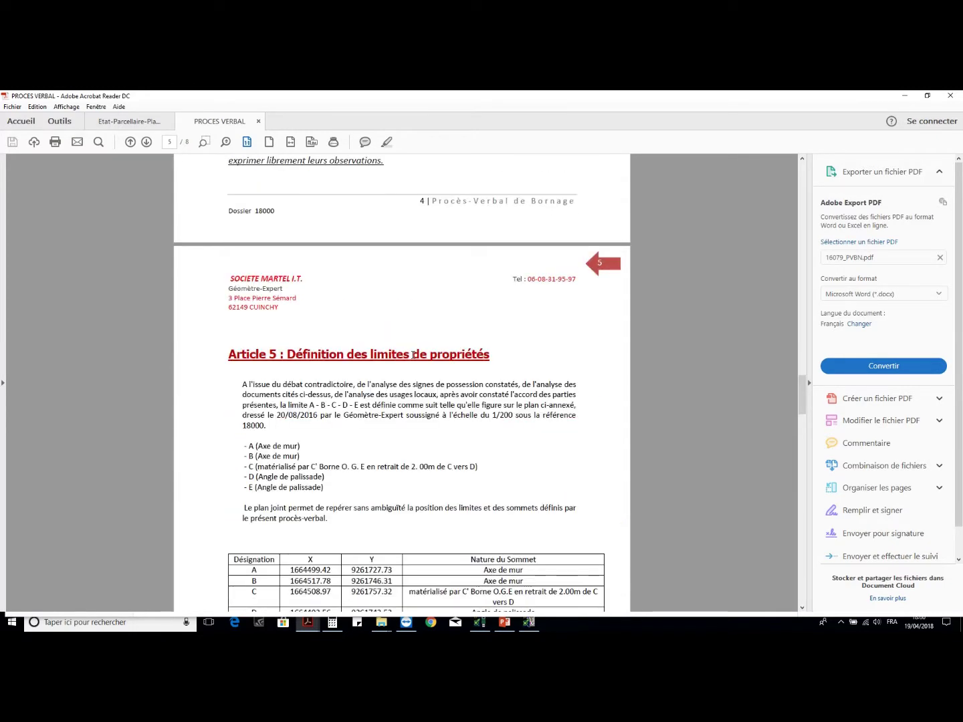
pyautogui.scroll(-6, 383, 305)
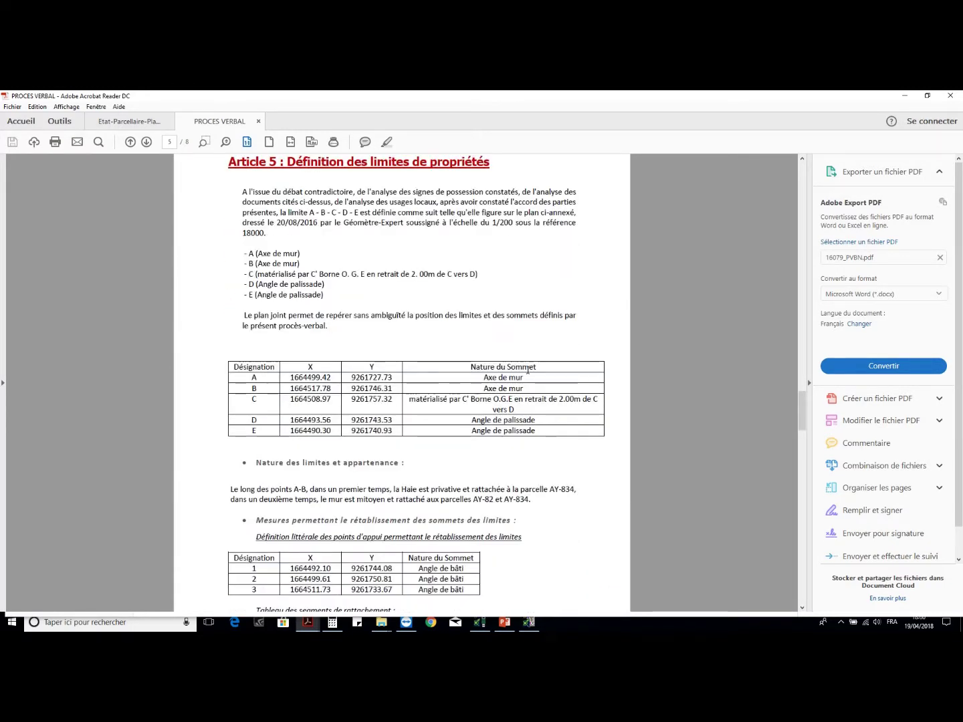
pyautogui.scroll(-4, 219, 300)
pyautogui.scroll(-10, 470, 310)
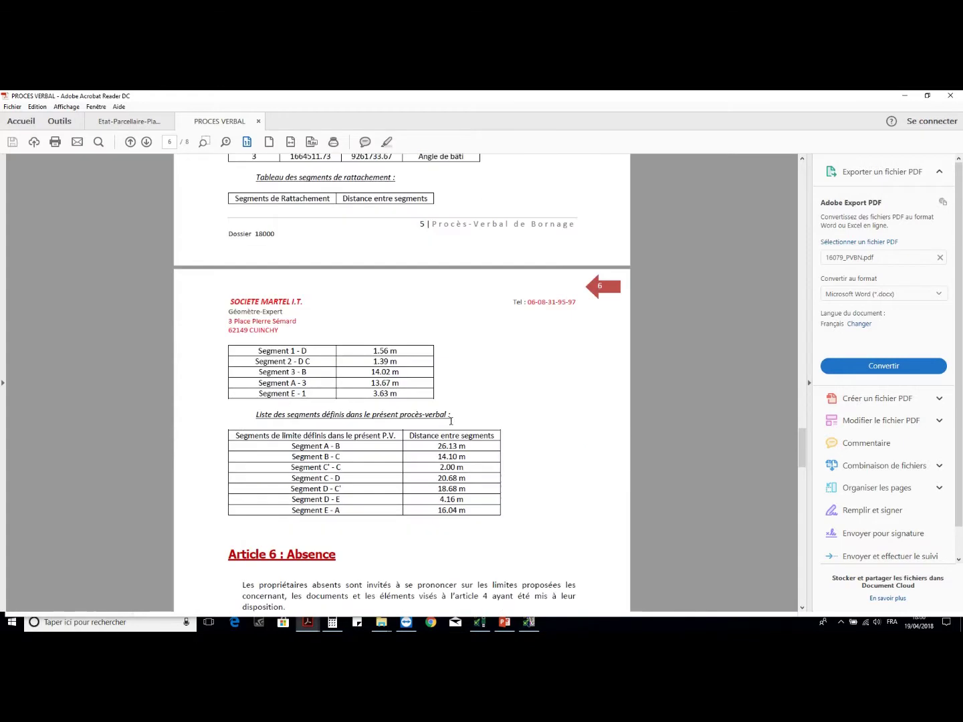
pyautogui.scroll(-20, 382, 431)
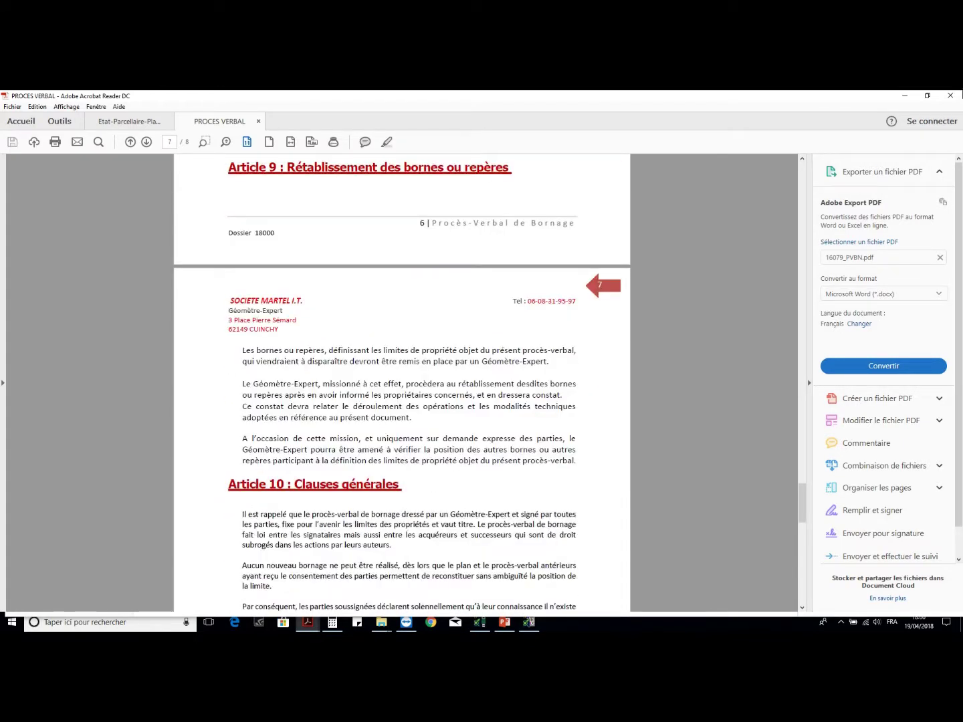
pyautogui.scroll(-6, 417, 327)
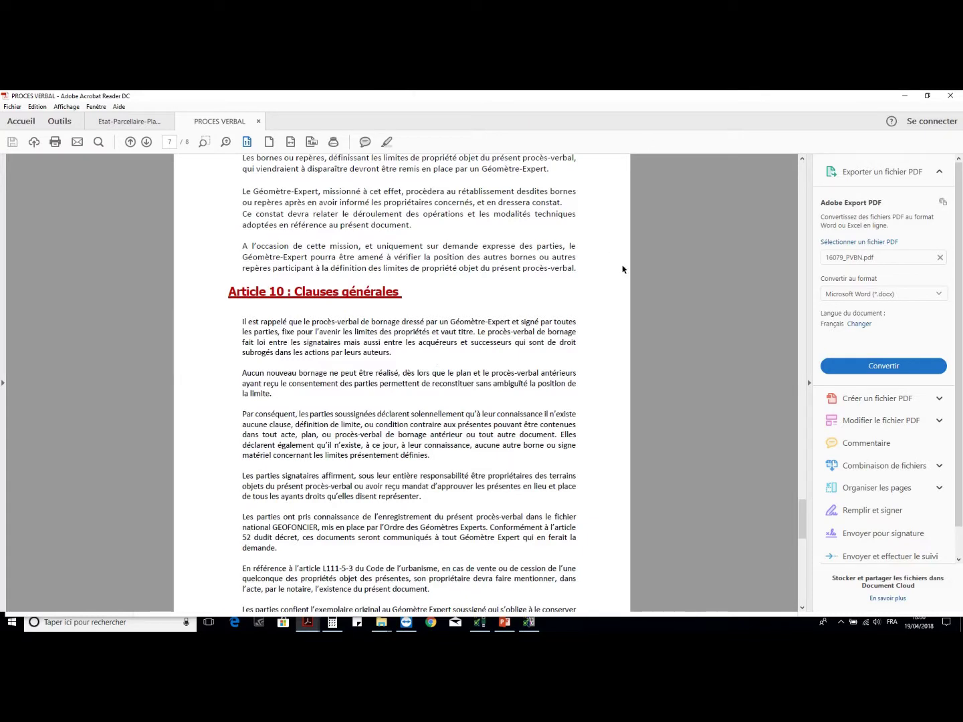
pyautogui.scroll(-14, 656, 330)
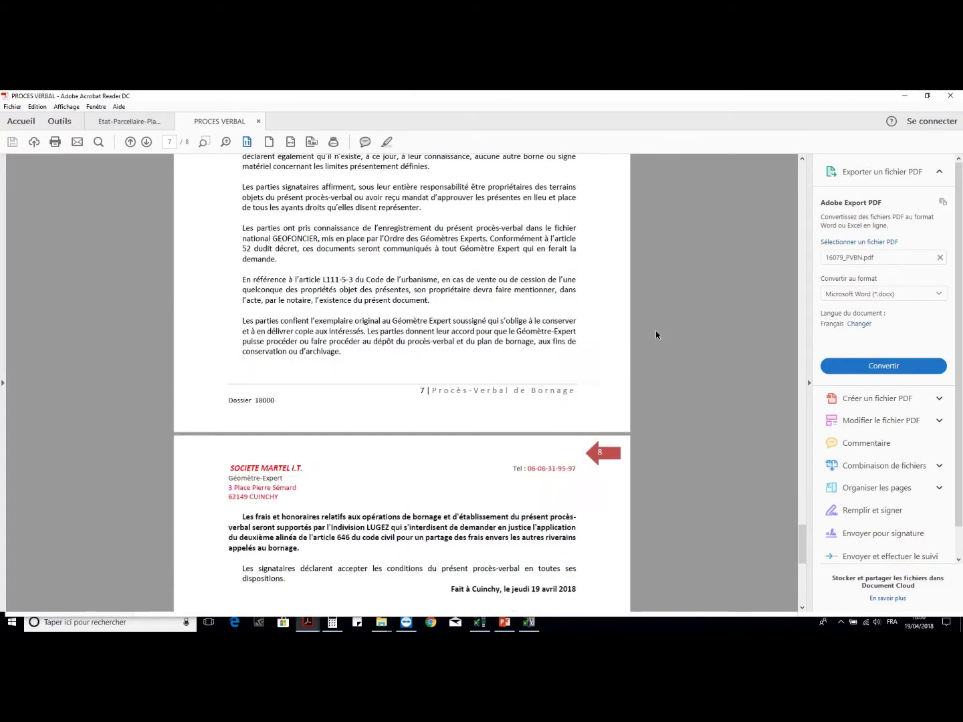
# - Close all Acrobat PDF tabs and open 16079_PVBN.docx in Word
pyautogui.click(948, 95)
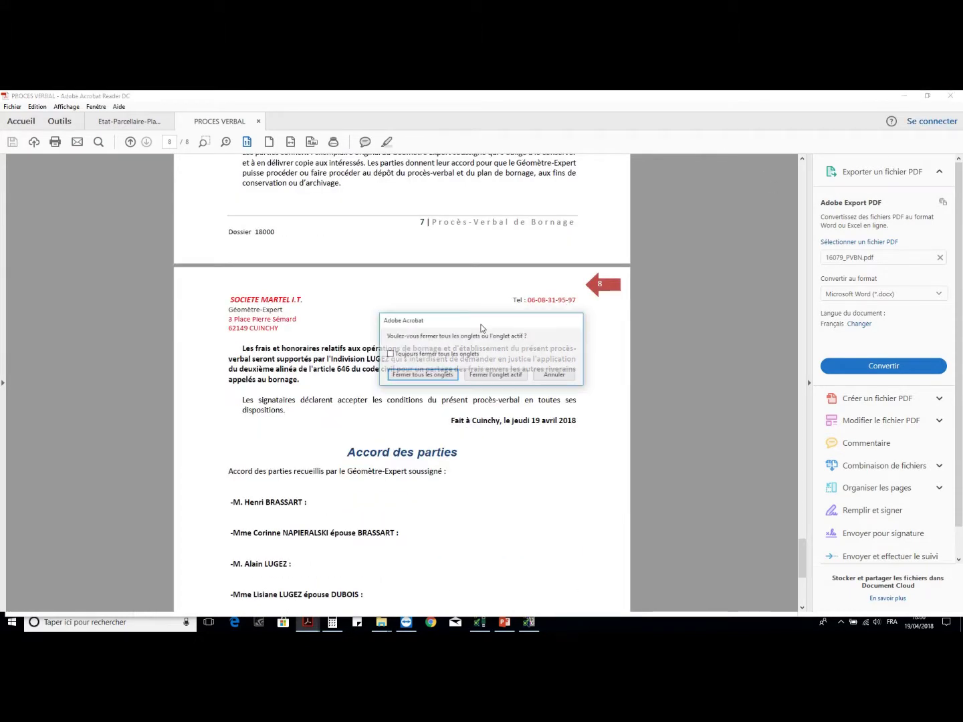
pyautogui.click(438, 376)
pyautogui.doubleClick(580, 222)
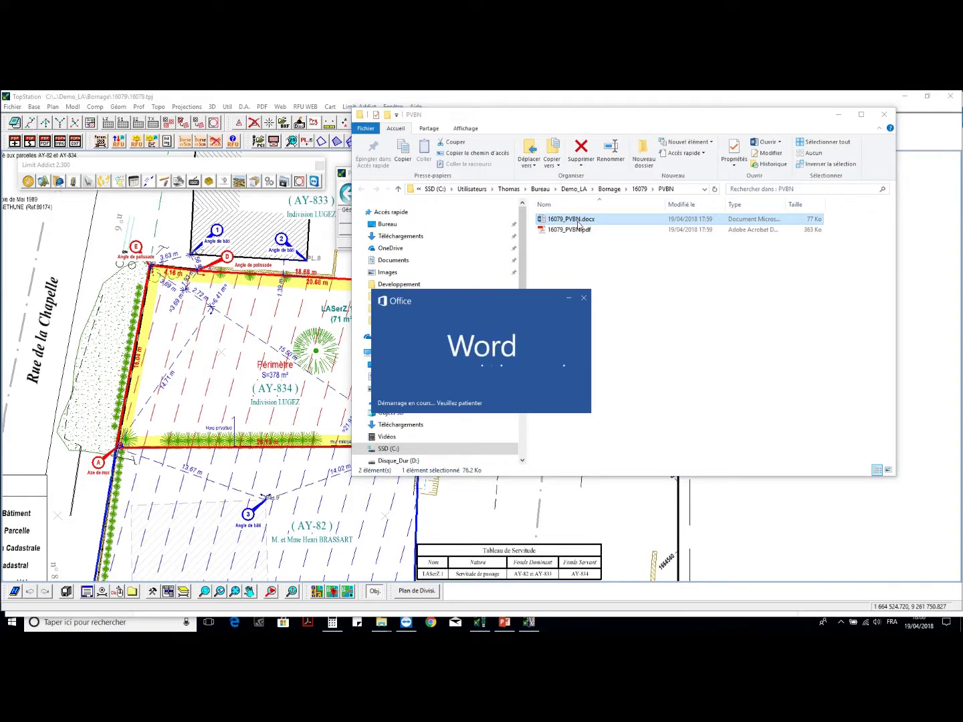
# - Scroll through the procès-verbal, then close Word and the PVBN folder window
pyautogui.scroll(-10, 333, 375)
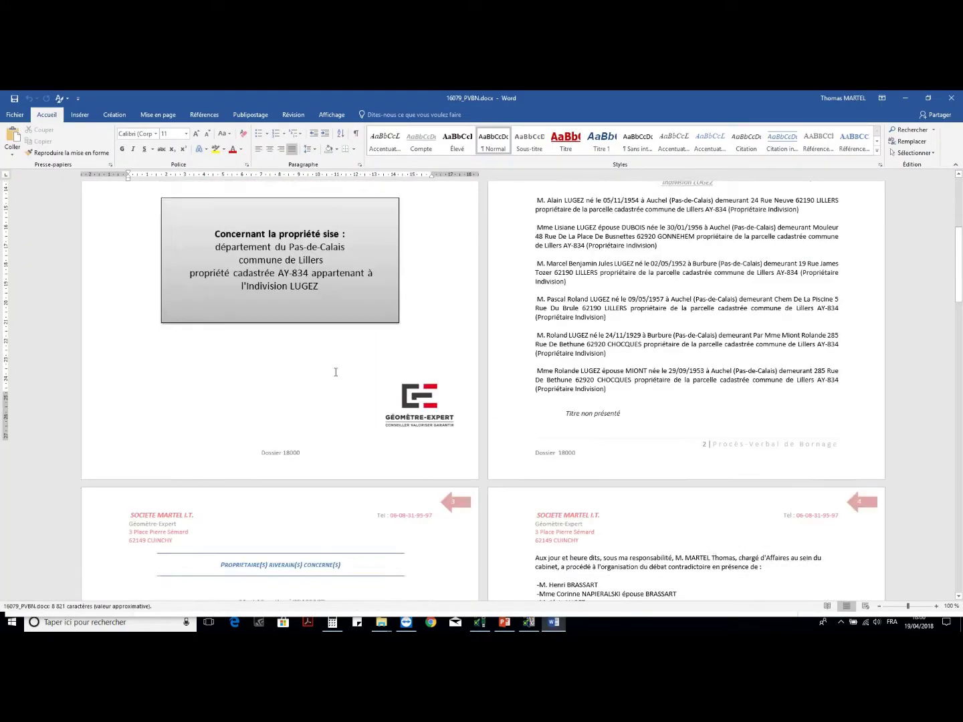
pyautogui.scroll(-12, 332, 377)
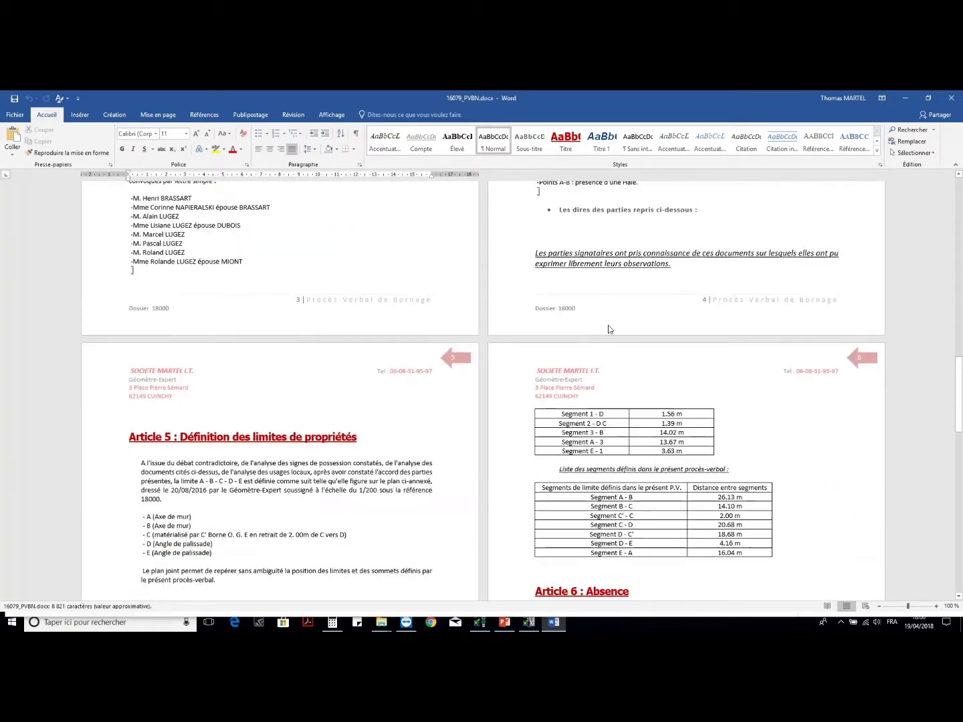
pyautogui.click(956, 94)
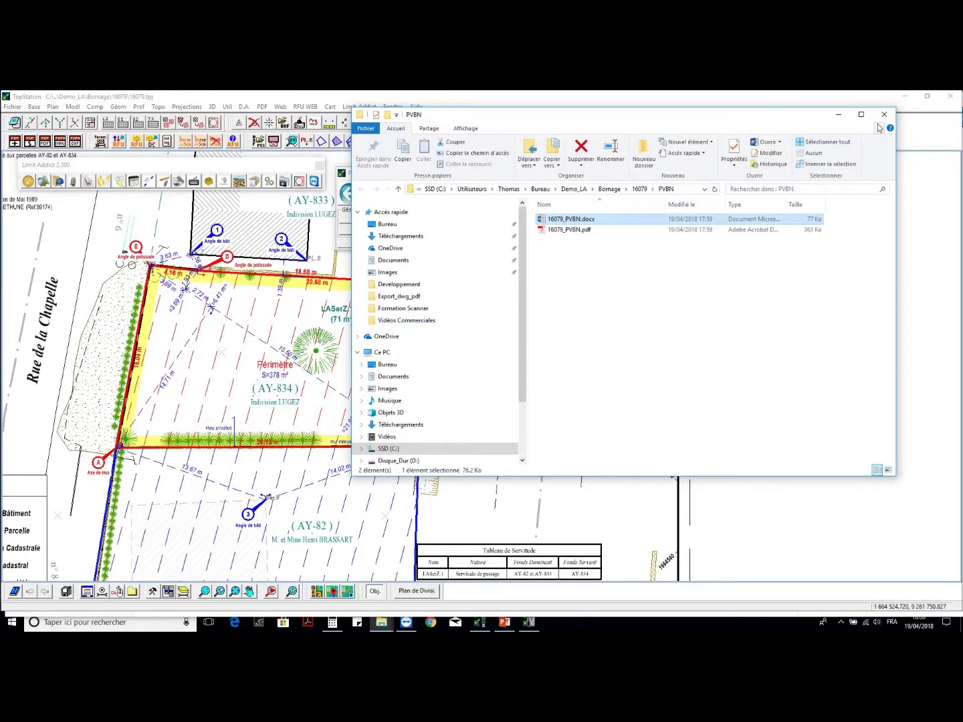
pyautogui.click(883, 119)
# - Create a new meeting place for the Bornage Amiable operation in the convocation letters setup
pyautogui.click(601, 244)
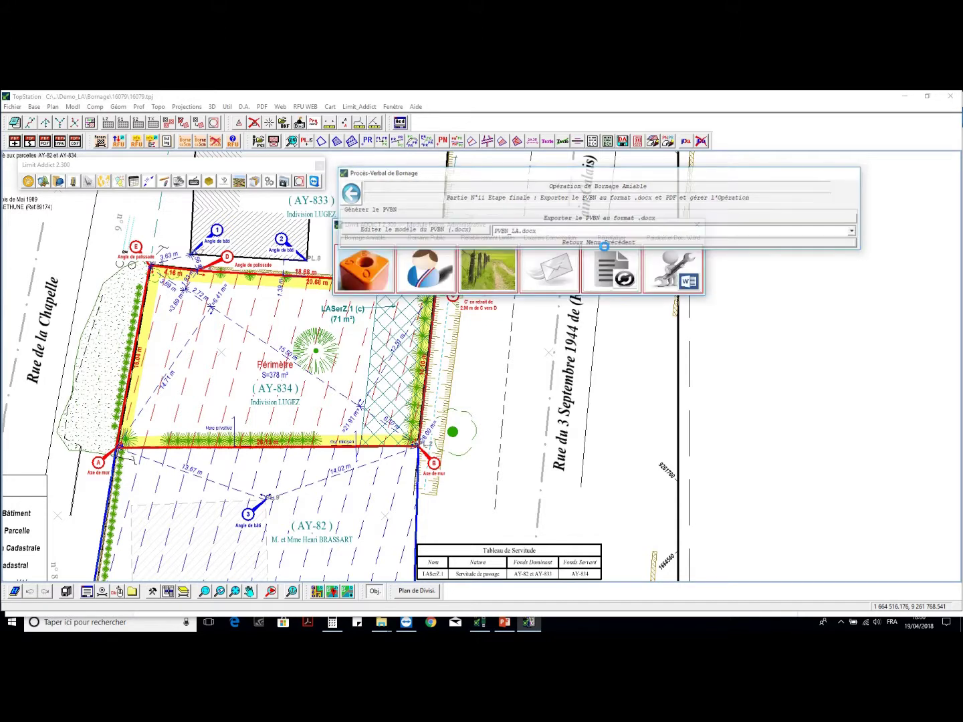
pyautogui.click(550, 268)
pyautogui.moveTo(277, 298)
pyautogui.mouseDown()
pyautogui.moveTo(374, 328)
pyautogui.moveTo(391, 342)
pyautogui.mouseUp()
pyautogui.click(583, 171)
pyautogui.click(584, 175)
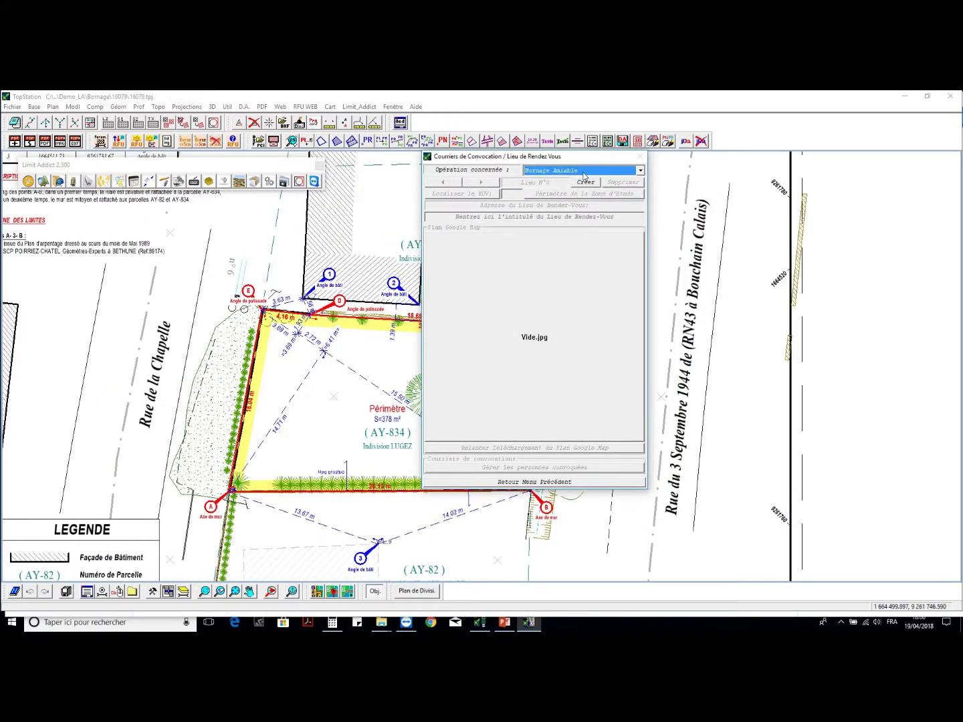
pyautogui.click(583, 182)
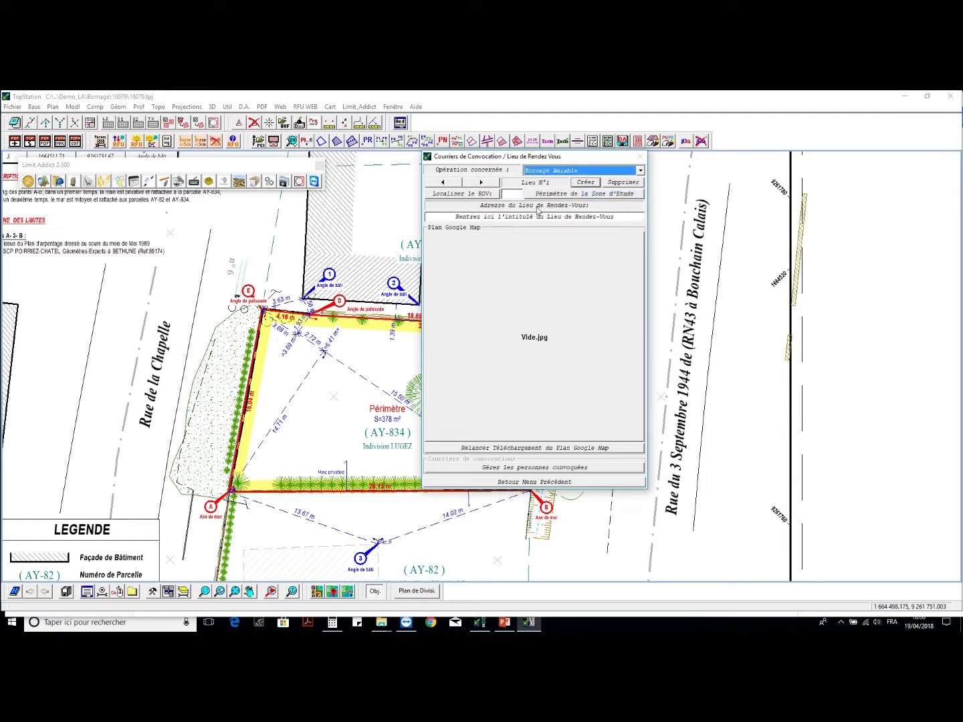
pyautogui.click(484, 195)
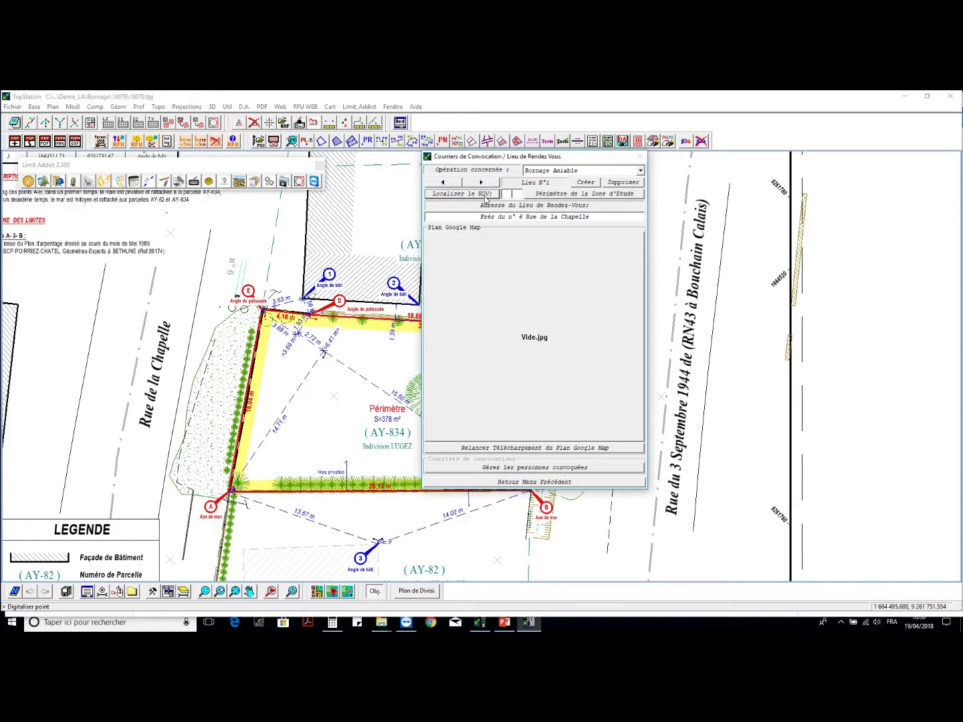
pyautogui.click(574, 195)
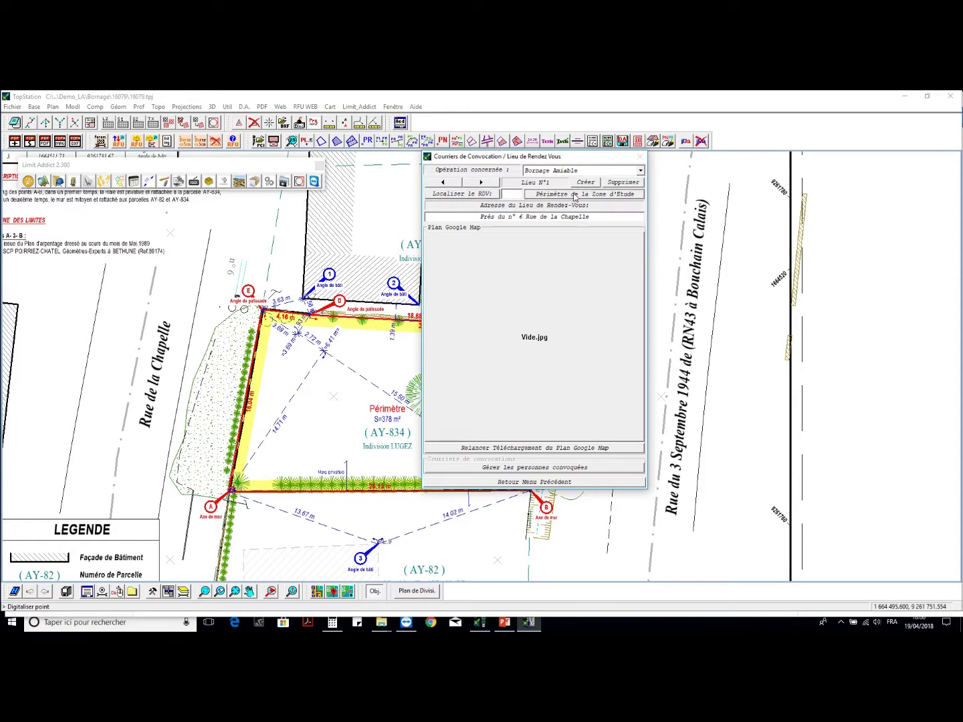
pyautogui.click(611, 208)
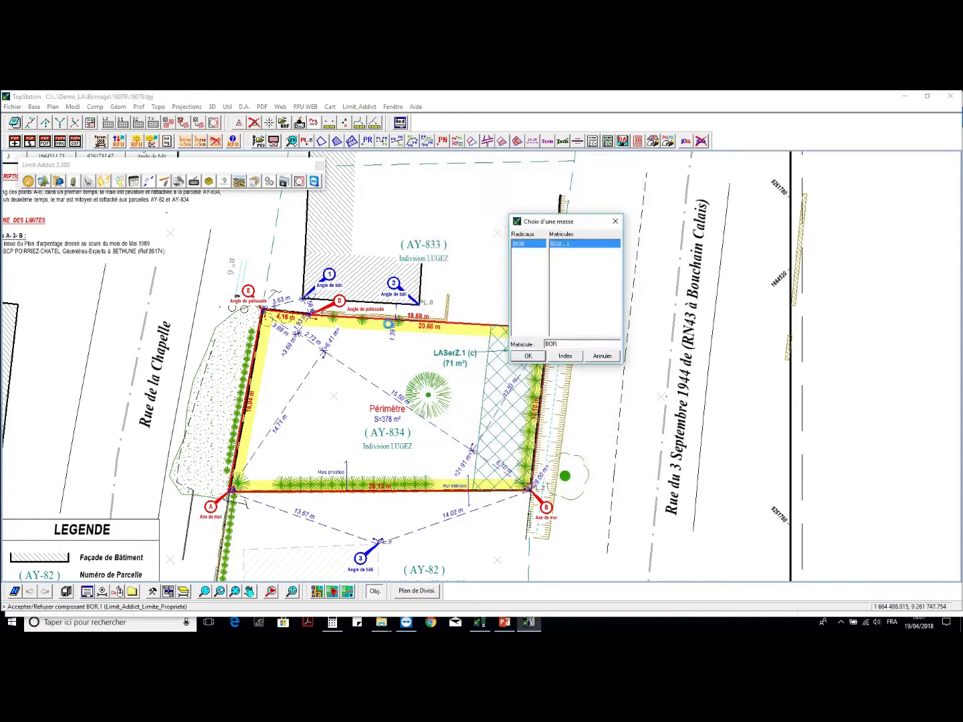
pyautogui.click(527, 354)
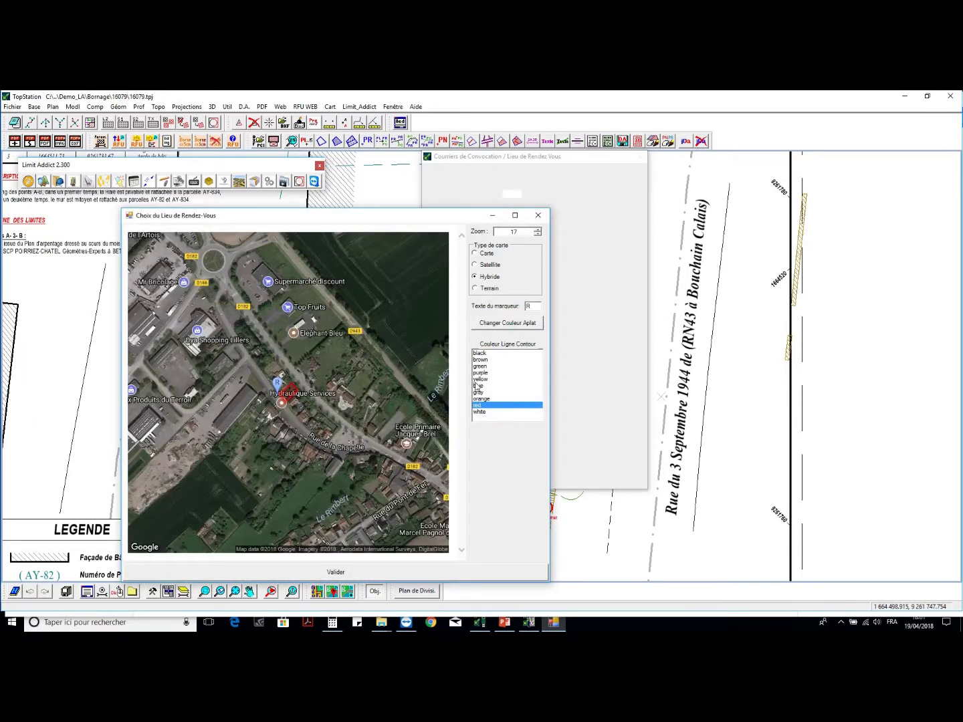
pyautogui.click(537, 230)
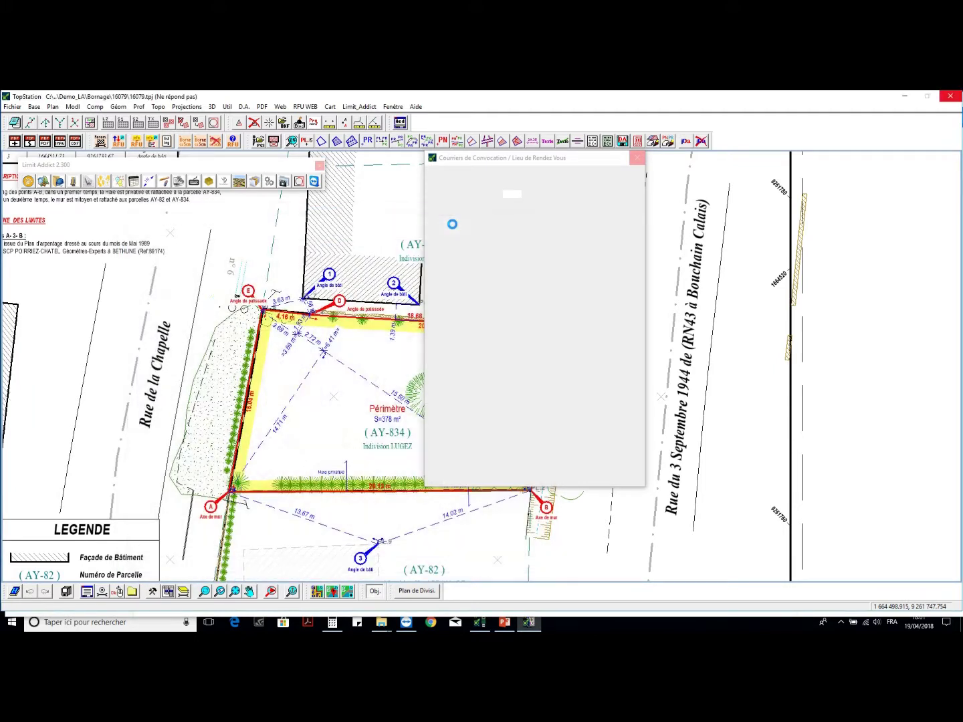
# - Set the default convocation time to 10:00:00 in the convened-persons list
pyautogui.click(546, 467)
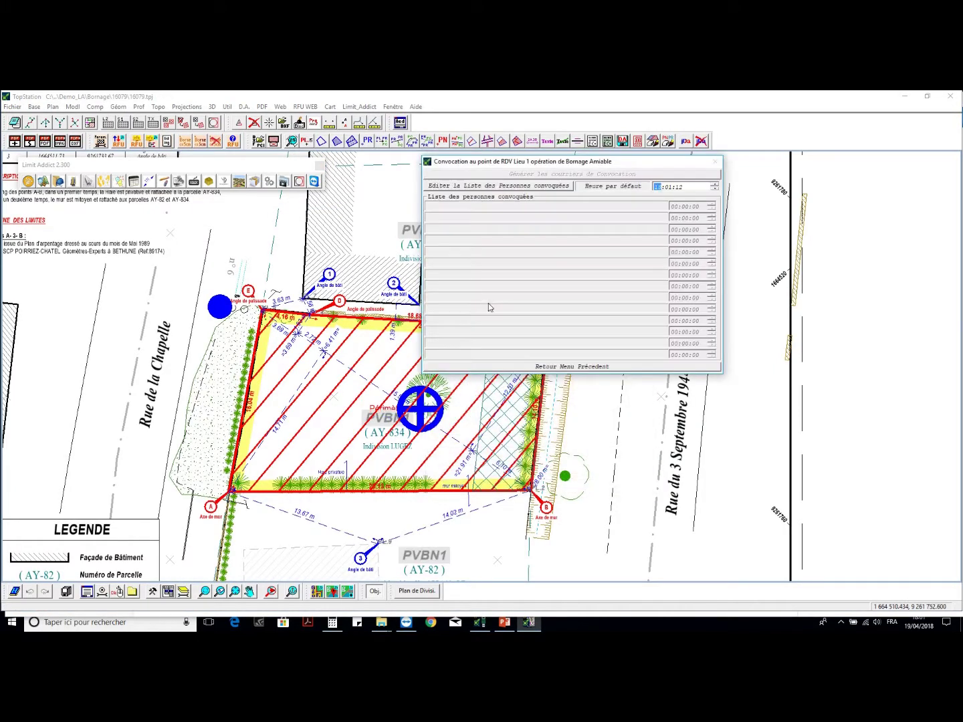
pyautogui.press('Right')
pyautogui.press('Down')
pyautogui.press('Left')
pyautogui.click(678, 187)
# - Convene both neighbouring owners and move the second owner's slot to 10:30
pyautogui.click(548, 190)
pyautogui.click(581, 237)
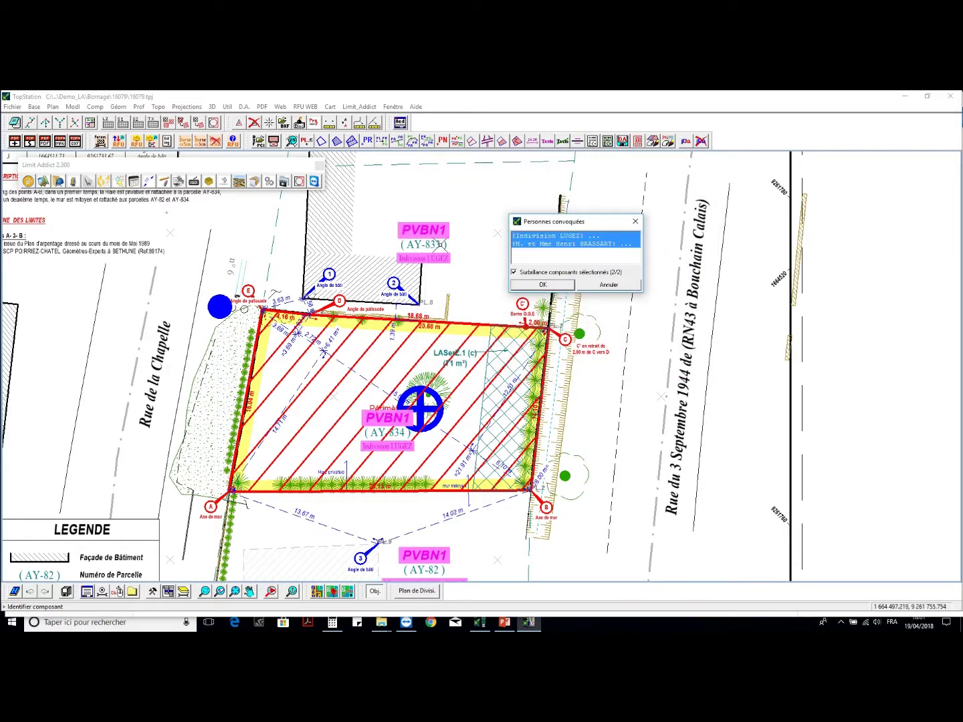
pyautogui.click(542, 284)
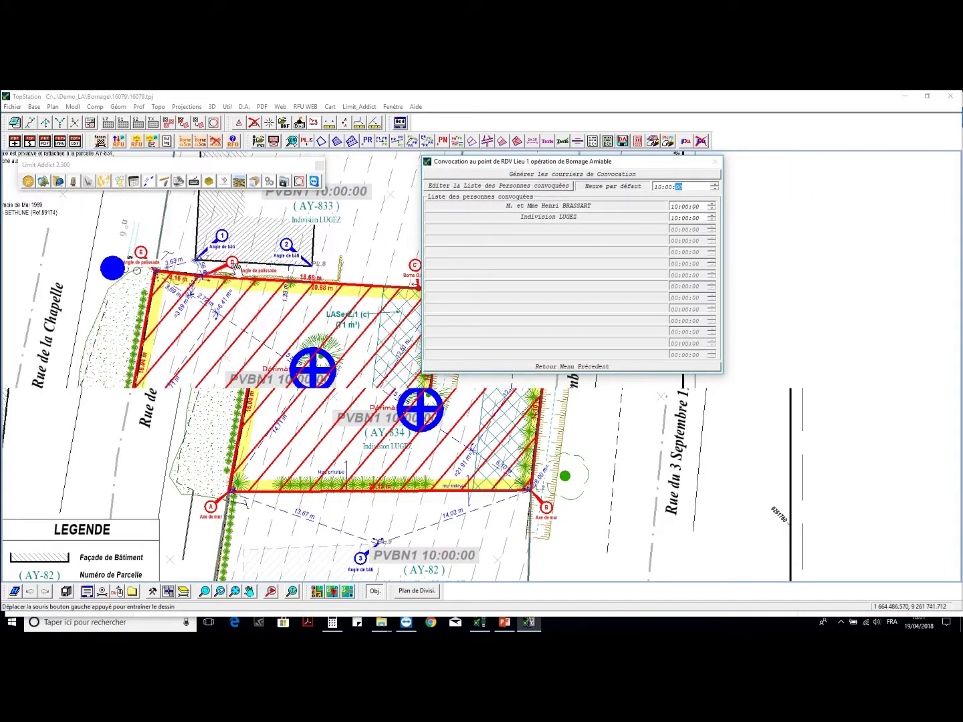
pyautogui.click(685, 219)
pyautogui.write('30')
pyautogui.click(616, 177)
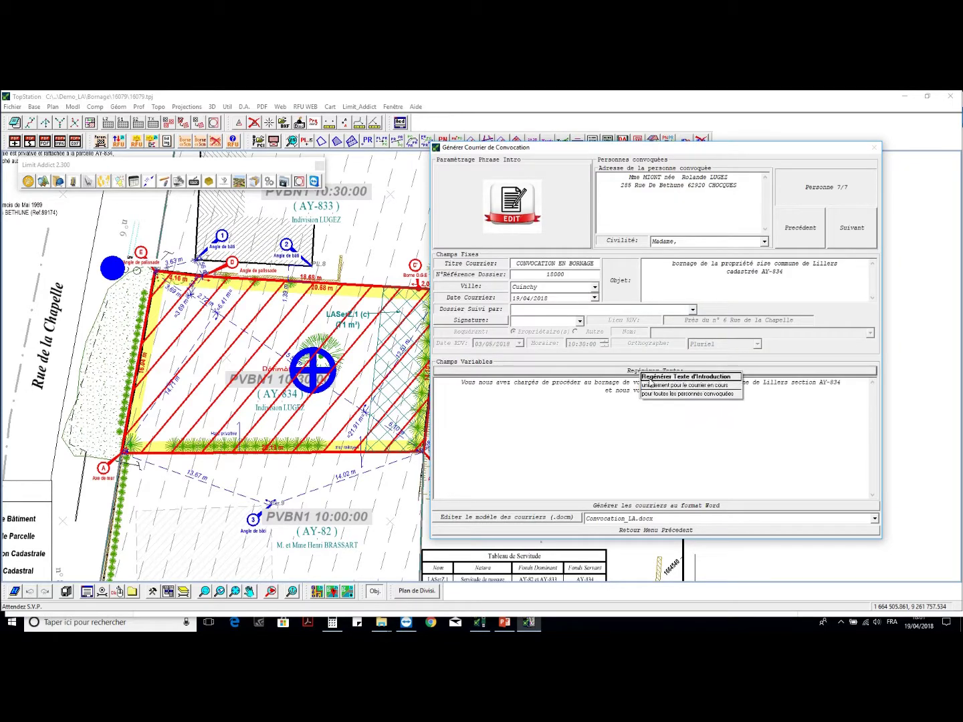
# - Step back to Personne 1/7 and keep Convocation_LA.docx as the letter template
pyautogui.click(804, 232)
pyautogui.click(803, 233)
pyautogui.click(805, 232)
pyautogui.click(798, 231)
pyautogui.click(799, 232)
pyautogui.click(799, 231)
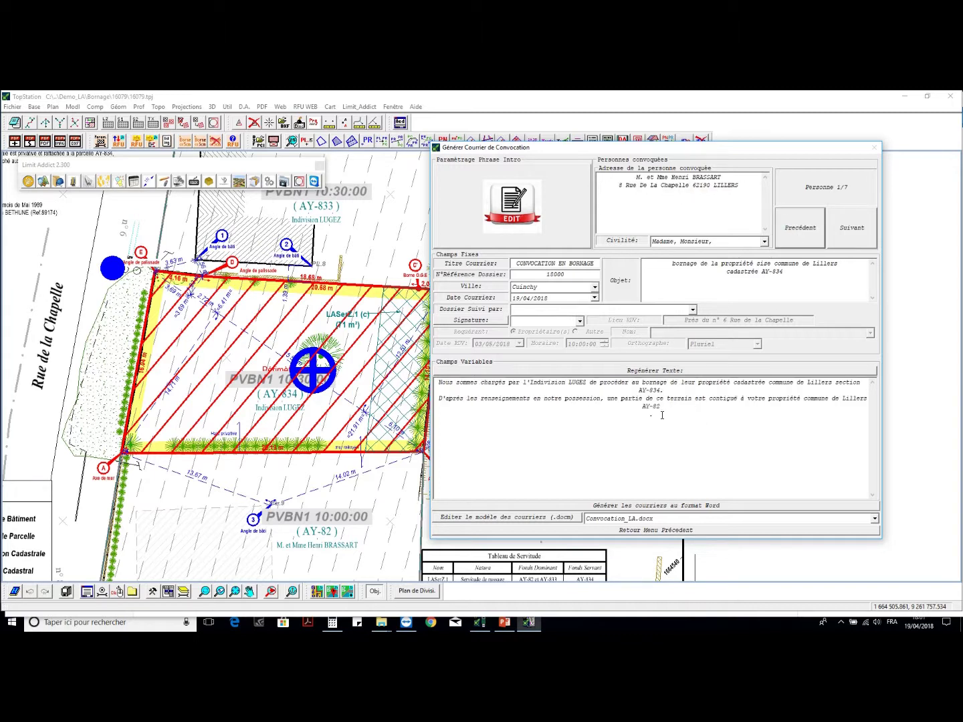
pyautogui.click(624, 519)
pyautogui.click(624, 521)
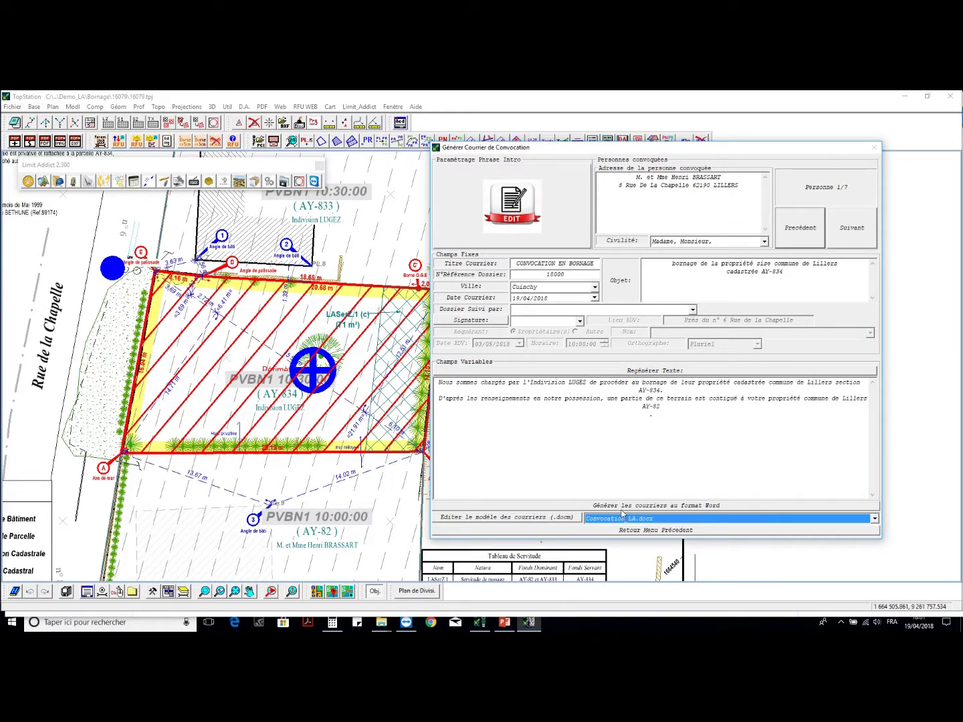
# - Set the surveyor as signatory and file follower, then generate all seven letters in Word/PDF
pyautogui.click(616, 508)
pyautogui.click(579, 321)
pyautogui.click(535, 333)
pyautogui.click(692, 310)
pyautogui.click(668, 321)
pyautogui.click(674, 507)
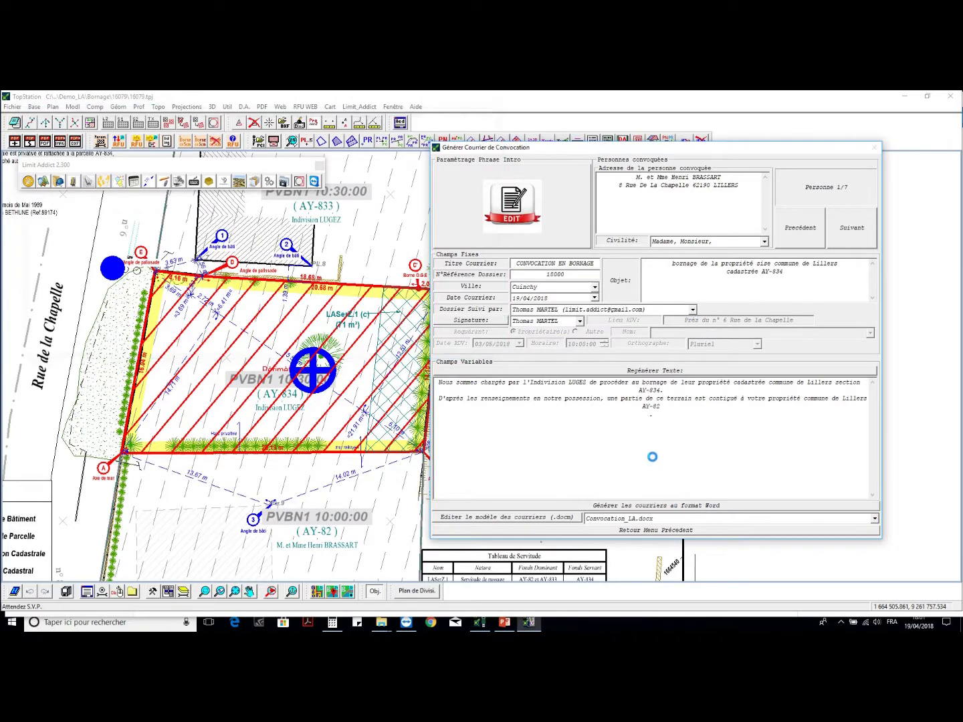
pyautogui.click(132, 381)
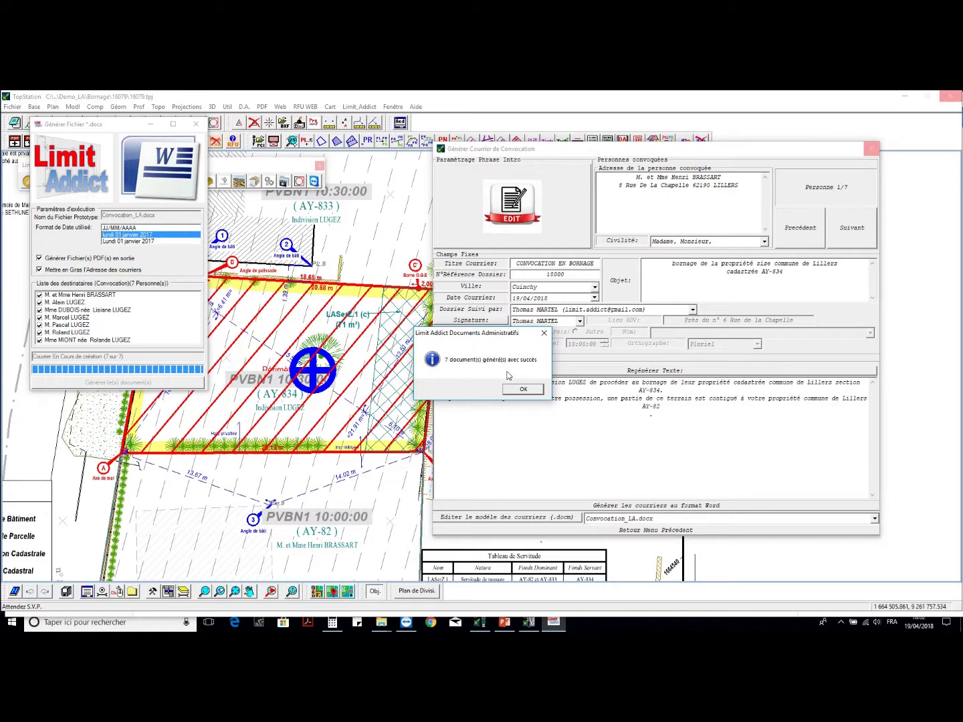
# - Confirm the output folder and review the 28-page 16079_Convocations_PVBN.PDF in Acrobat Reader
pyautogui.click(521, 388)
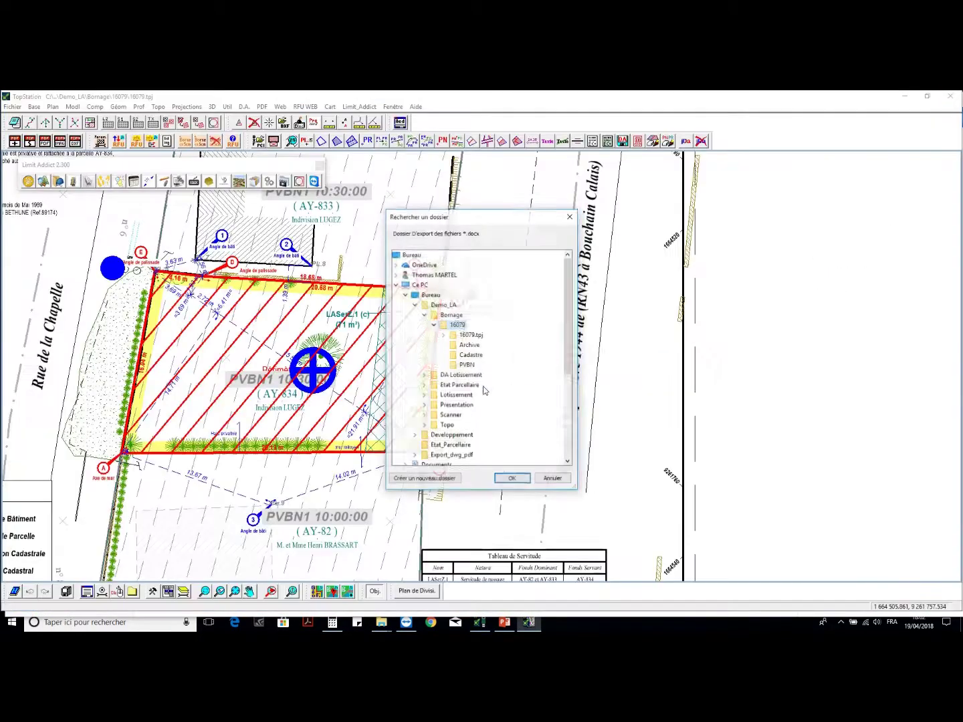
pyautogui.click(512, 478)
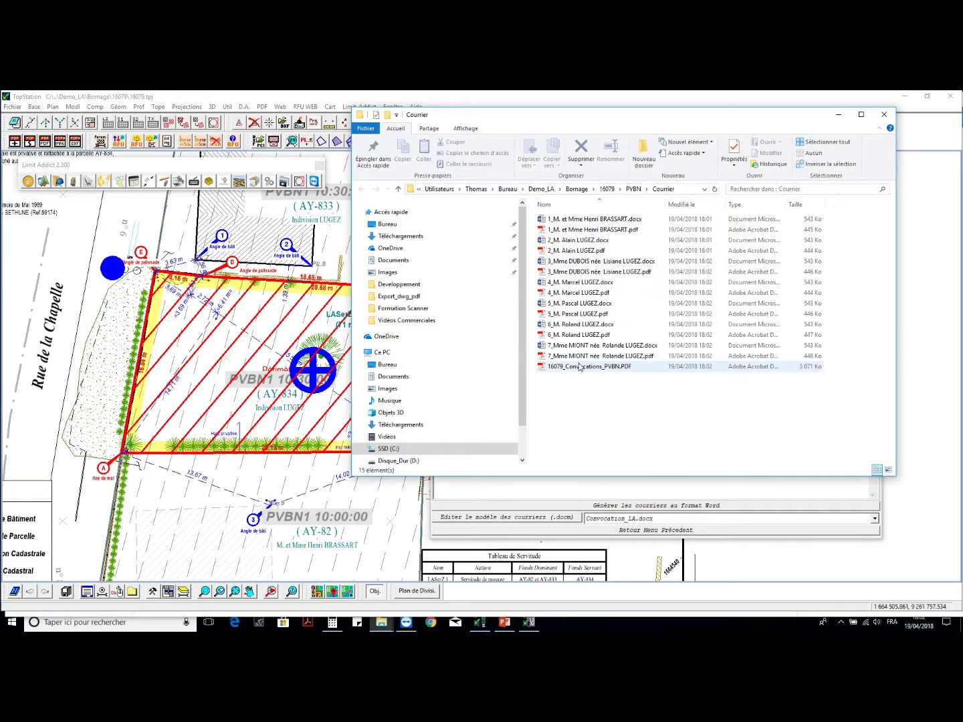
pyautogui.doubleClick(579, 367)
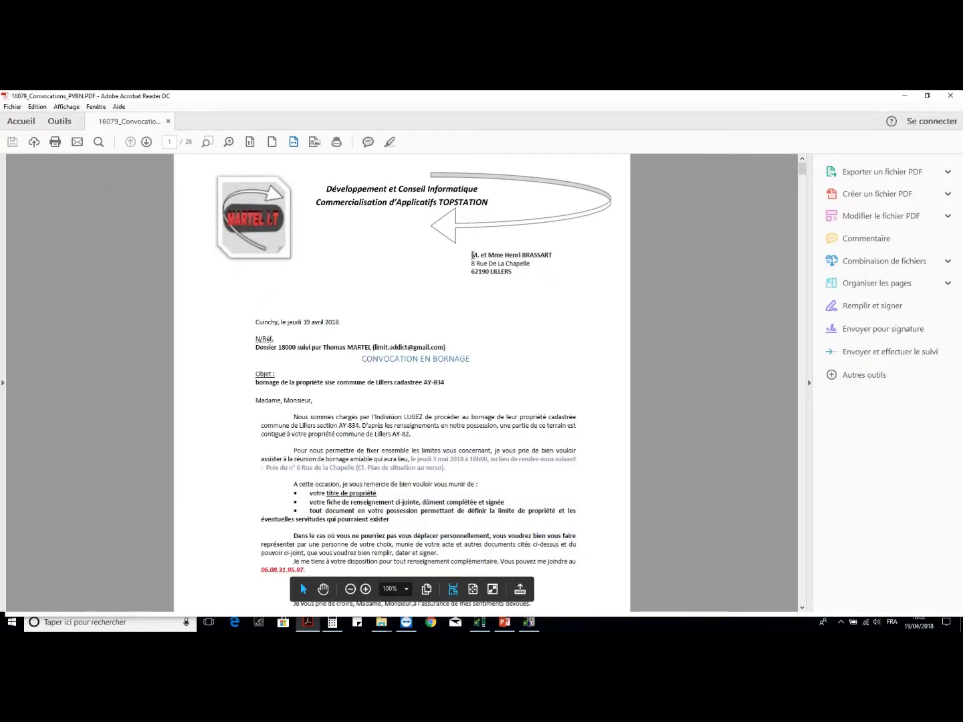
pyautogui.scroll(-2, 472, 255)
pyautogui.scroll(-1, 473, 255)
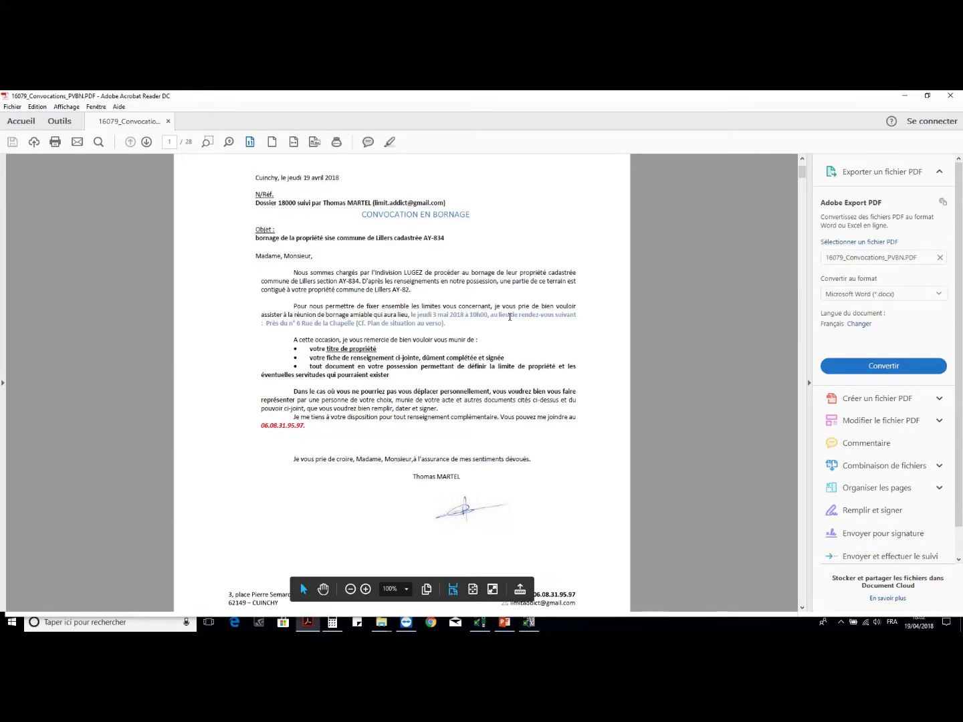
pyautogui.scroll(-15, 509, 316)
pyautogui.scroll(-2, 480, 323)
pyautogui.scroll(5, 479, 322)
# - Close Acrobat and the letters folder, leave the letter generator, and save the convocation changes
pyautogui.click(949, 96)
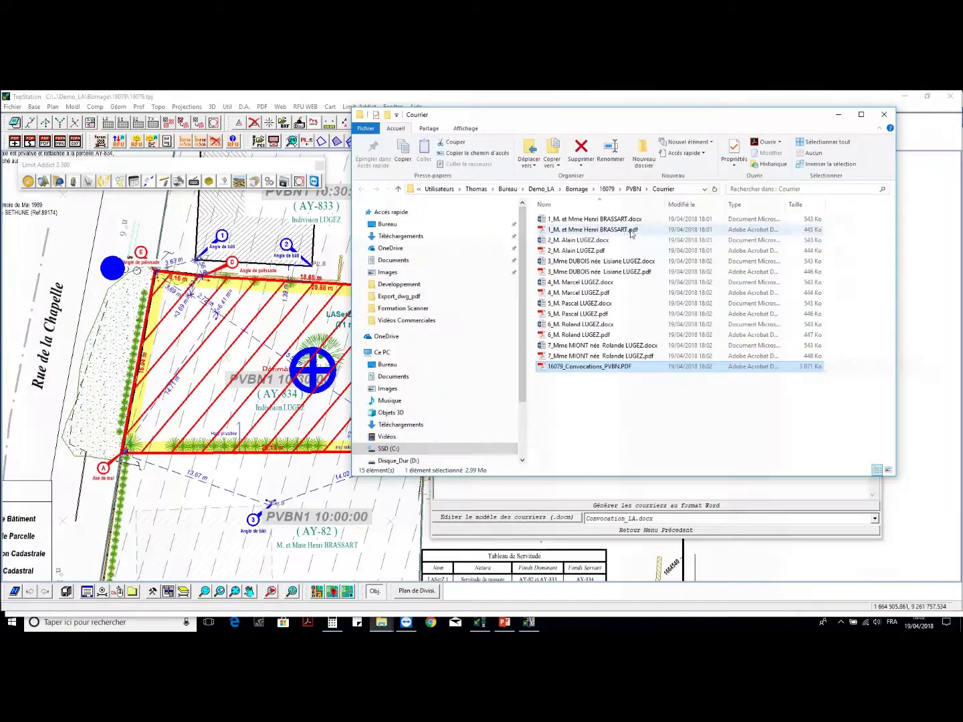
pyautogui.click(884, 115)
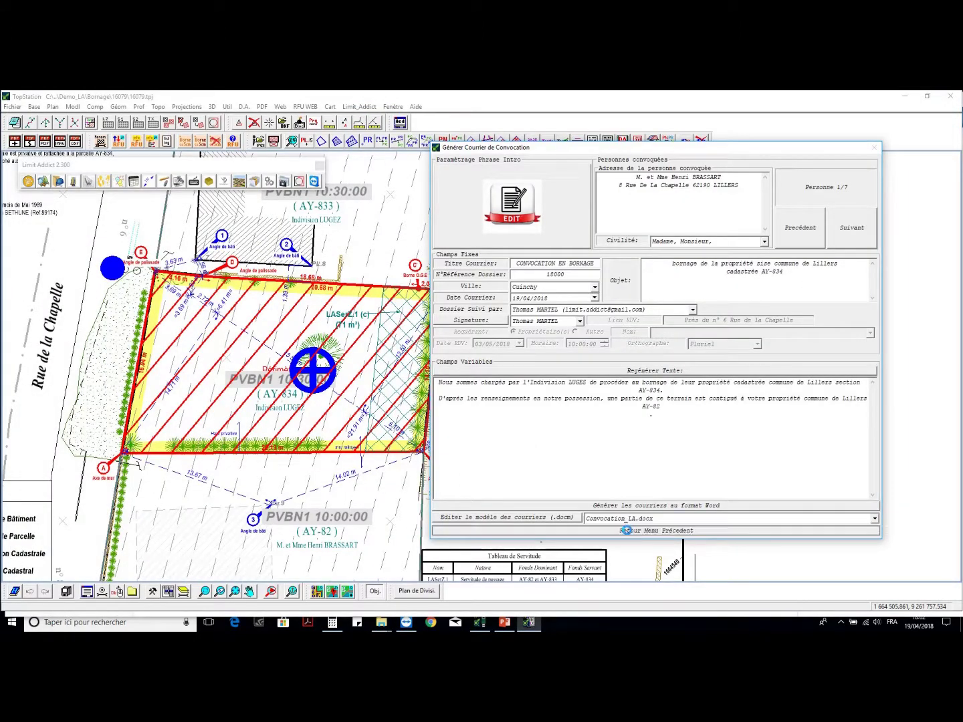
pyautogui.click(625, 530)
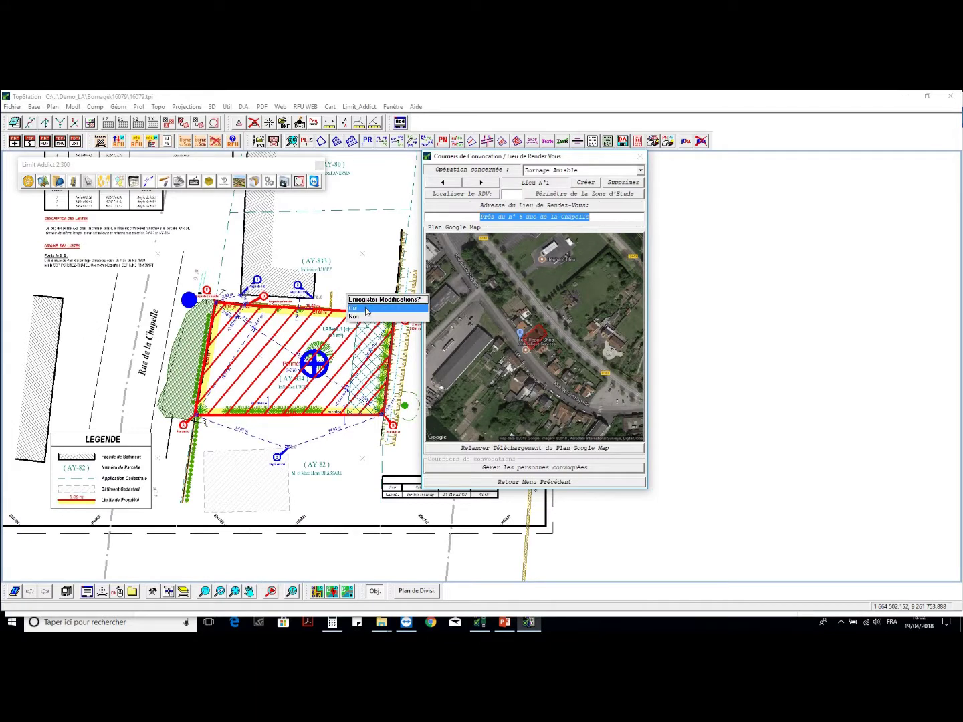
pyautogui.click(365, 311)
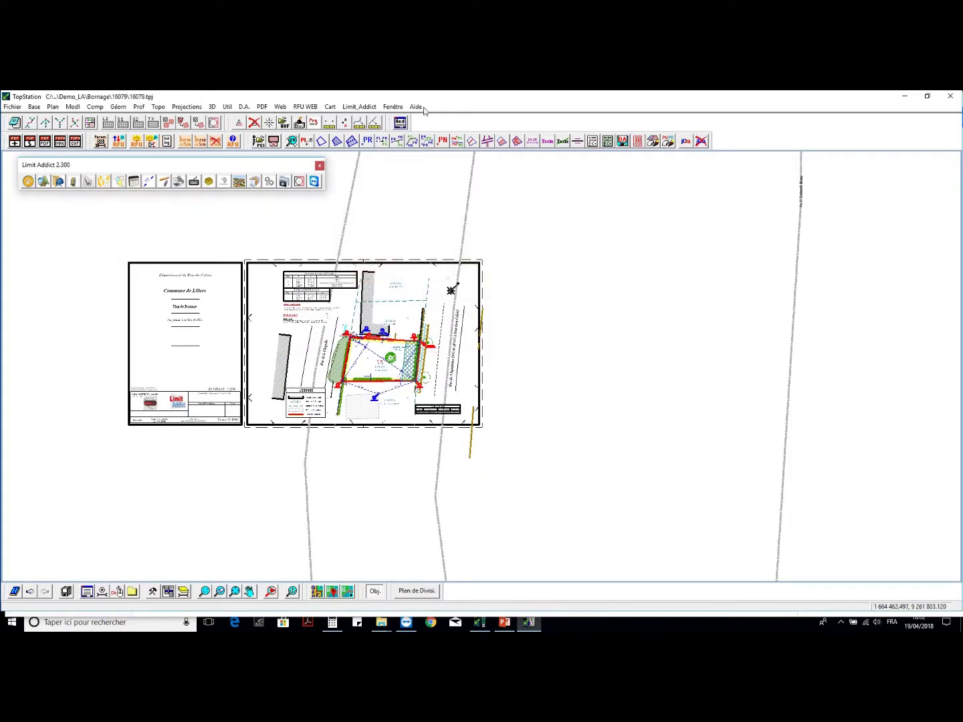